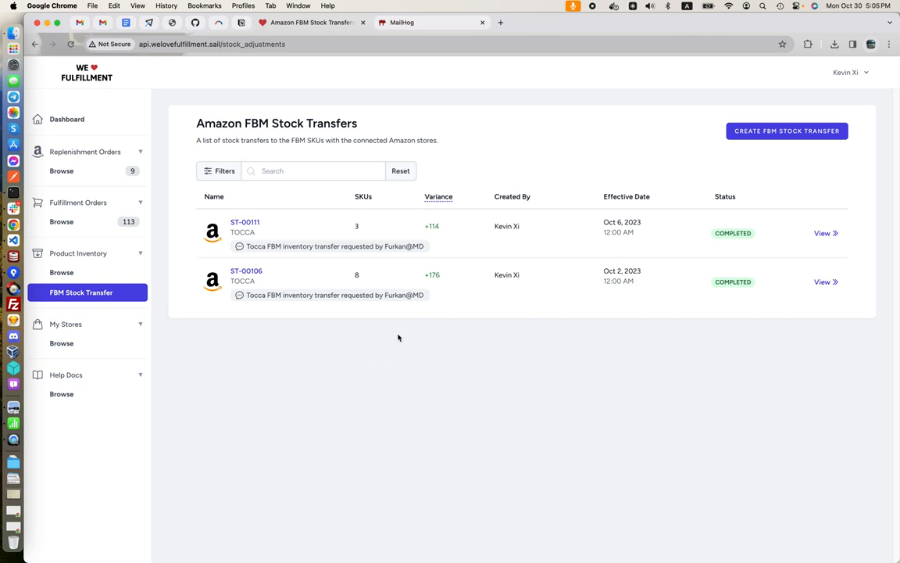
# Review the status and effective date filter options for the FBM stock transfer list without changing them
pyautogui.click(411, 359)
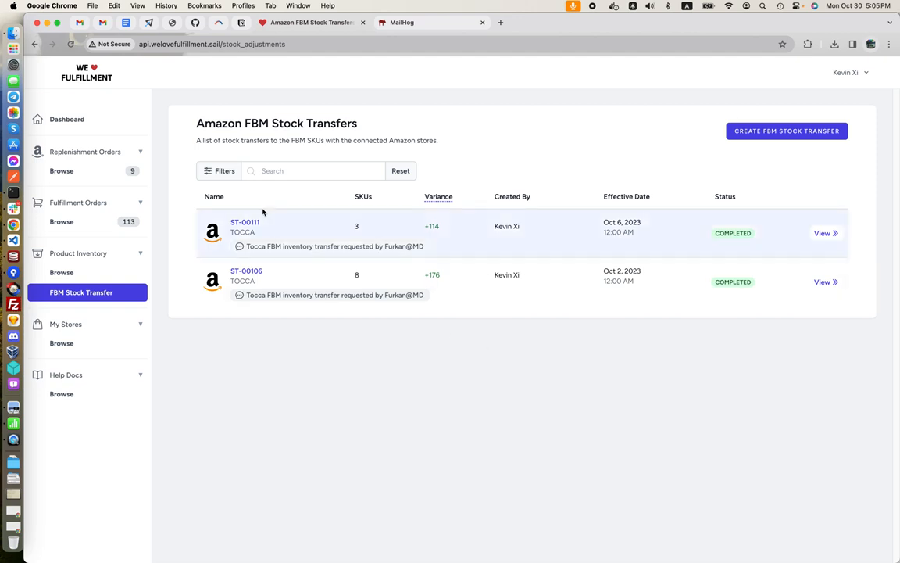
pyautogui.click(225, 173)
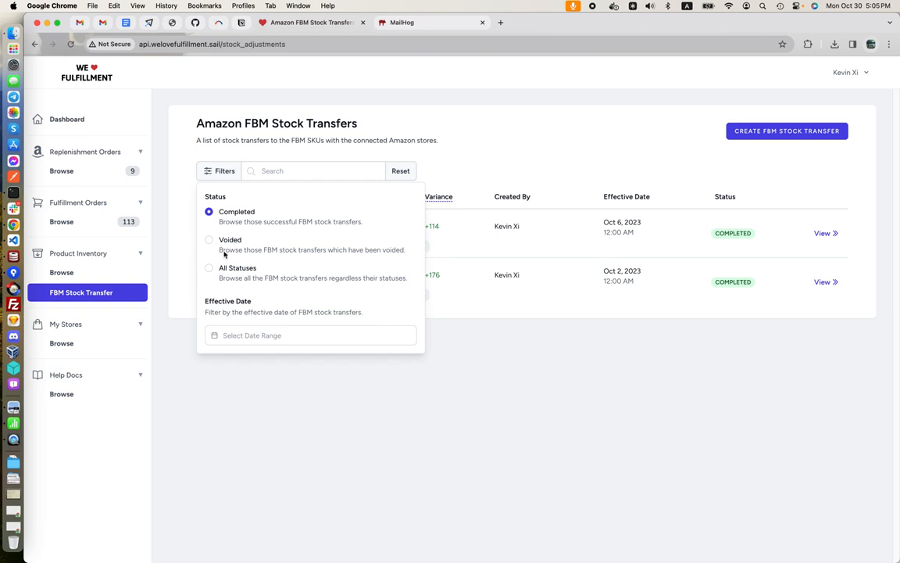
pyautogui.click(251, 335)
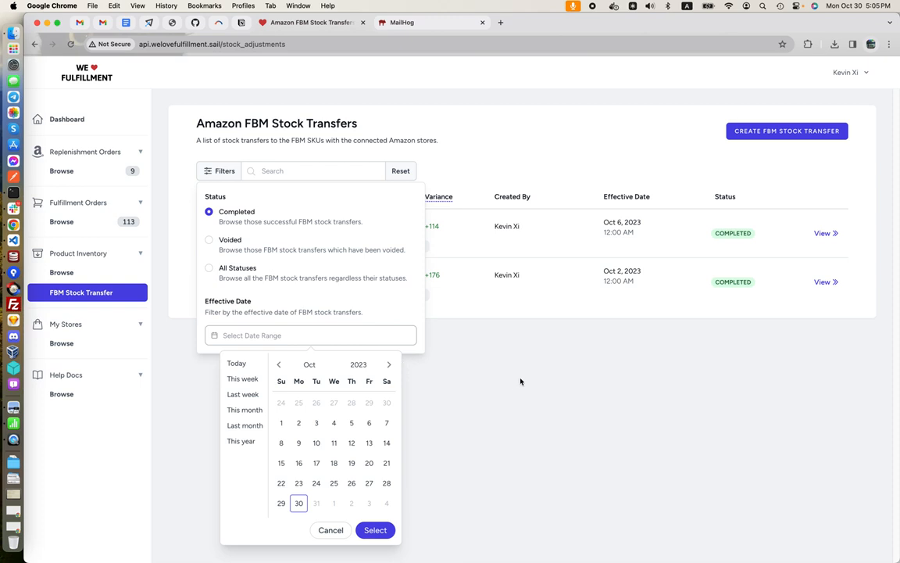
pyautogui.click(521, 381)
# Search the FBM stock transfers for TB2, open transfer ST-00106, and copy its SKU TB2021
pyautogui.click(278, 177)
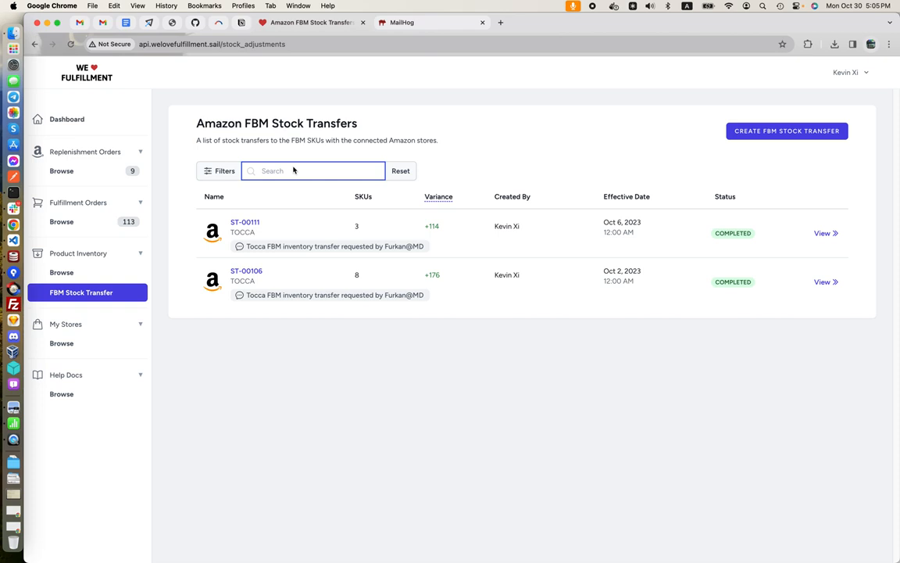
pyautogui.write('TB2')
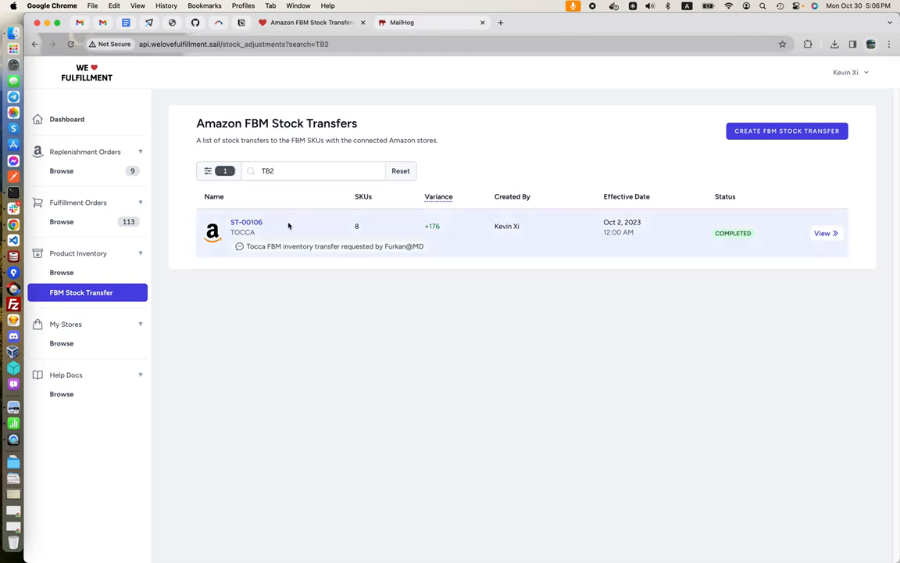
pyautogui.click(290, 226)
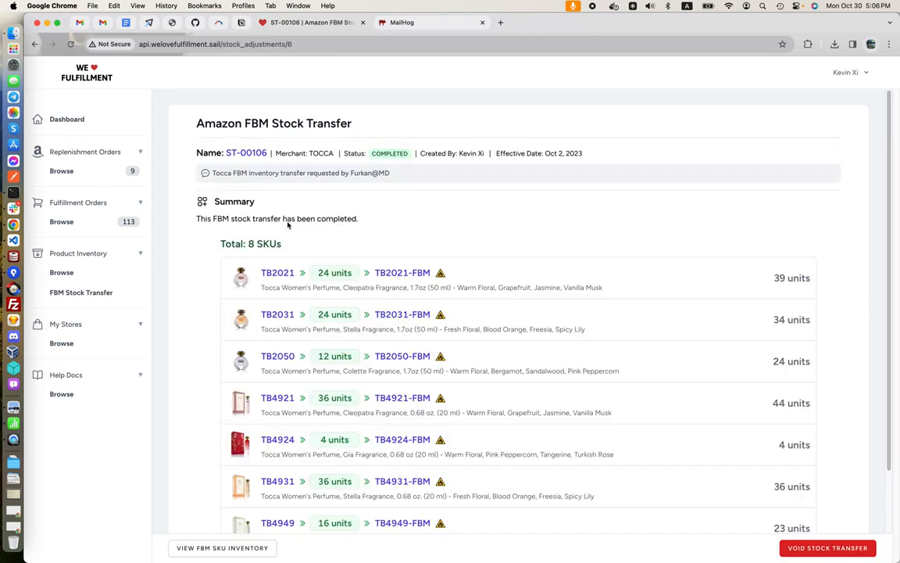
pyautogui.doubleClick(278, 272)
pyautogui.press('super+c')
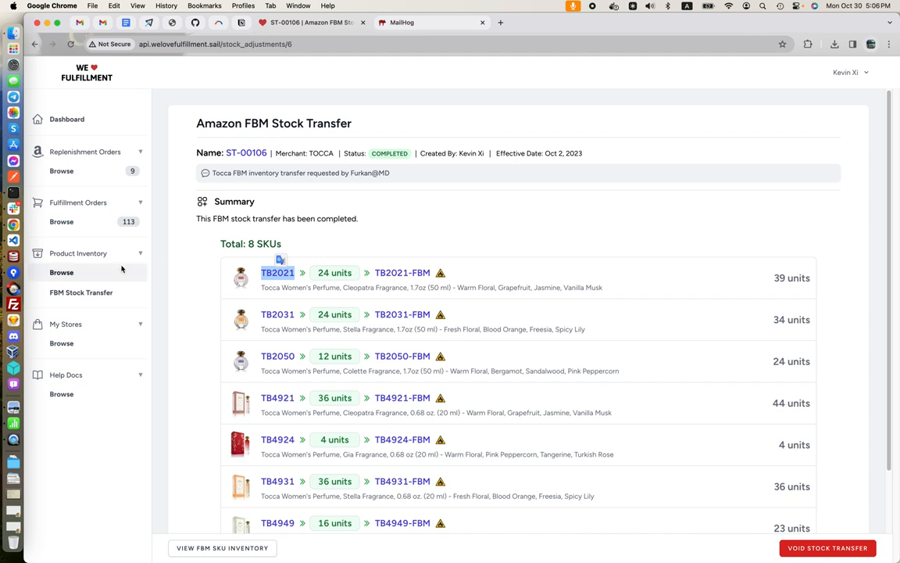
# Return to the FBM stock transfer list, search it for TB2021, and clear the search
pyautogui.click(95, 292)
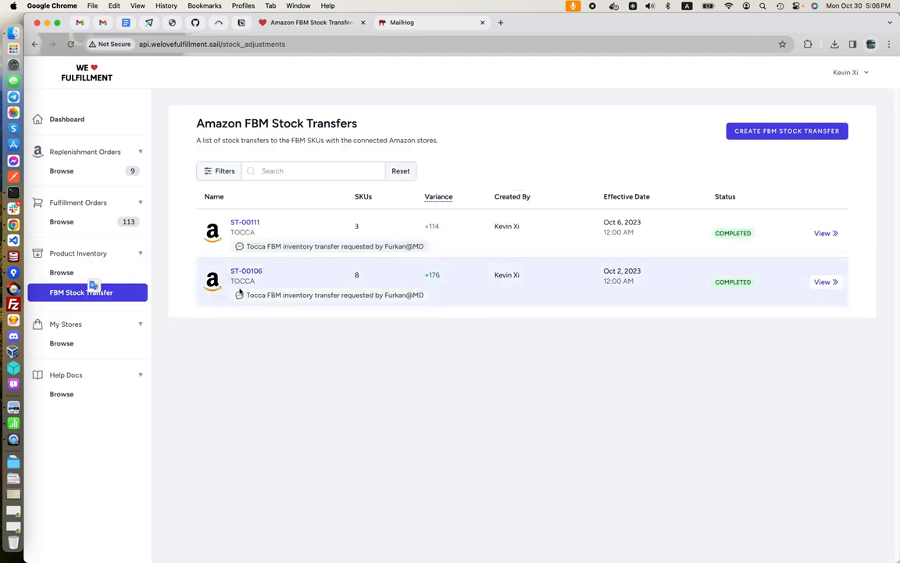
pyautogui.click(282, 171)
pyautogui.press('super+v')
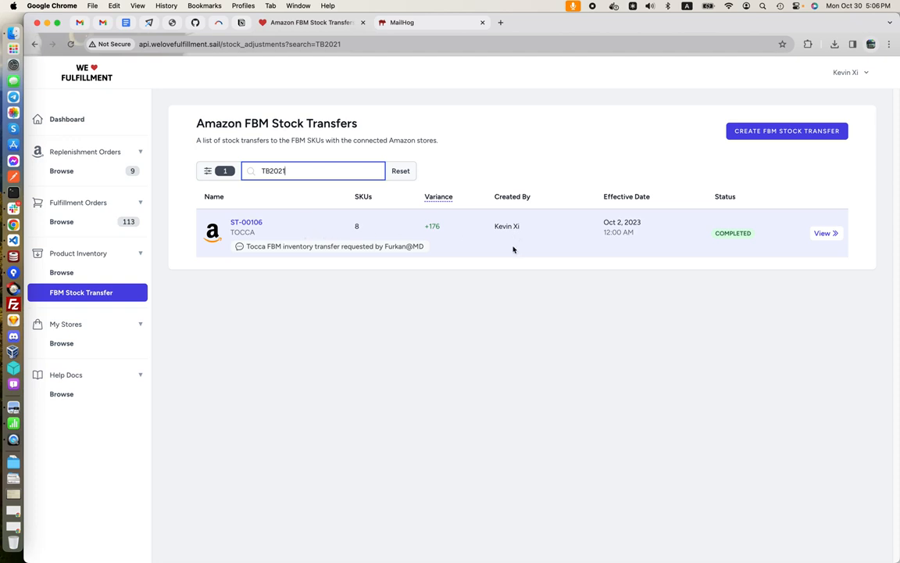
pyautogui.doubleClick(277, 171)
pyautogui.press('BackSpace')
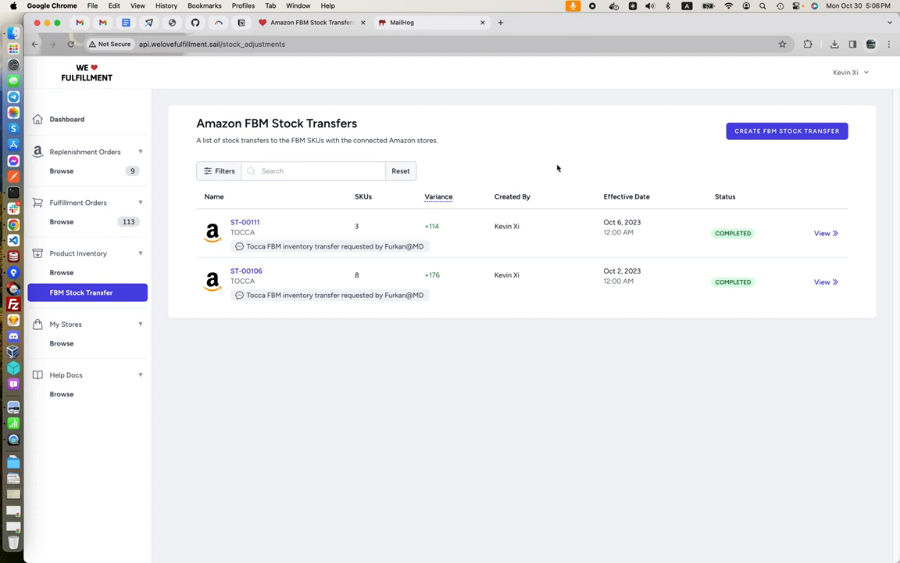
# Start a new FBM stock transfer and keep TOCCA as the selected store
pyautogui.click(741, 135)
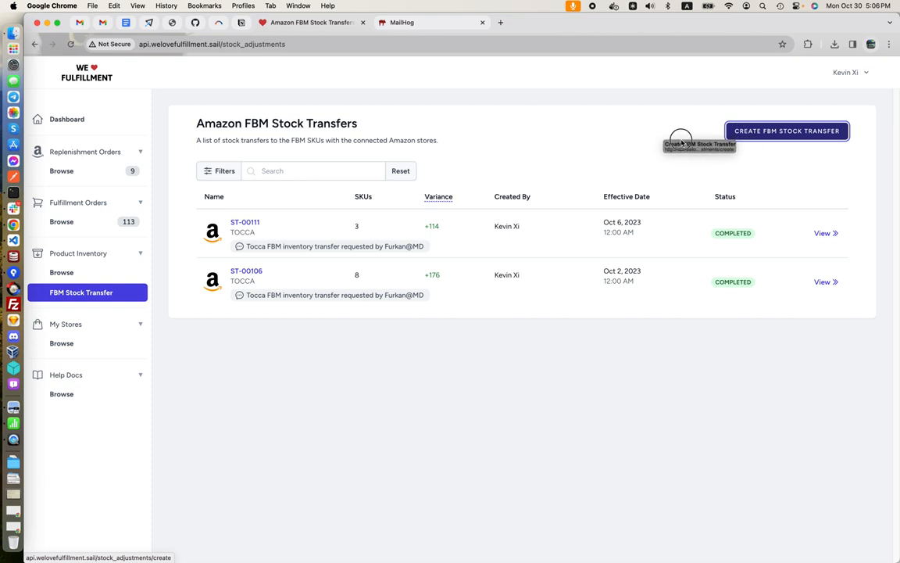
pyautogui.click(777, 138)
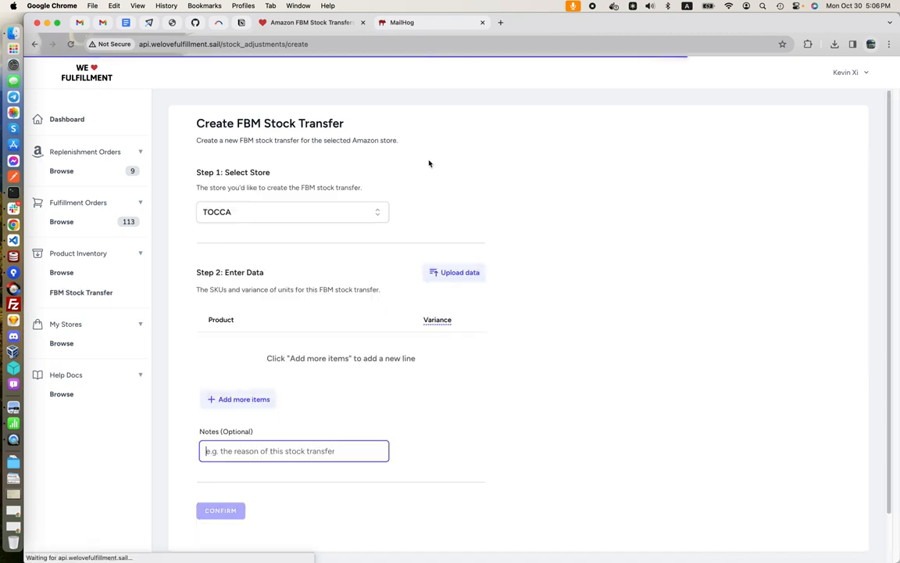
pyautogui.click(312, 216)
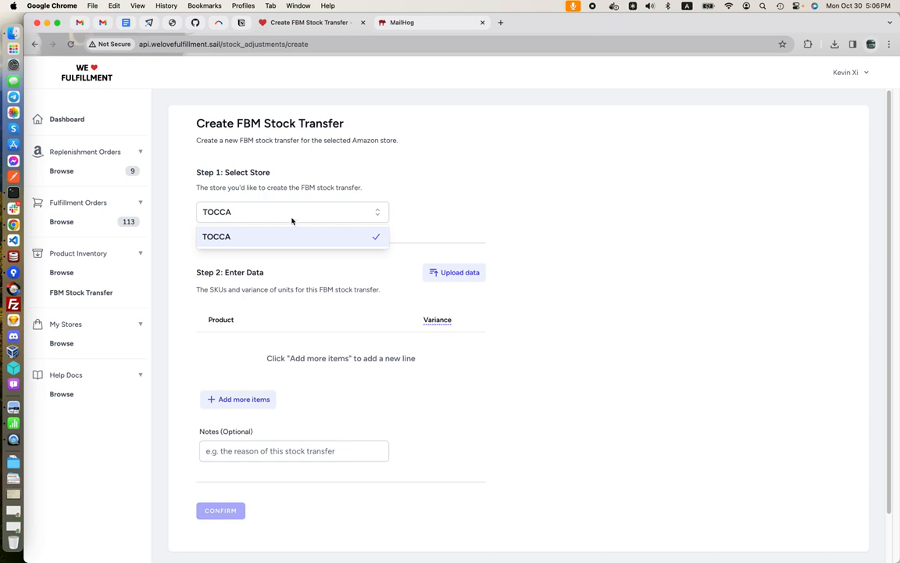
pyautogui.click(291, 187)
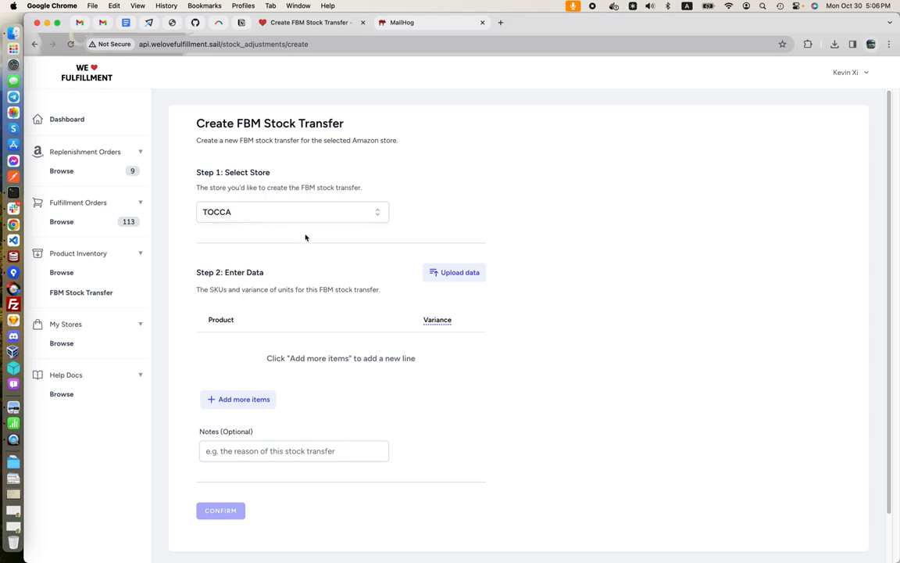
# Add a line item to the transfer and choose SKU TB0296 as its product
pyautogui.scroll(-2, 305, 237)
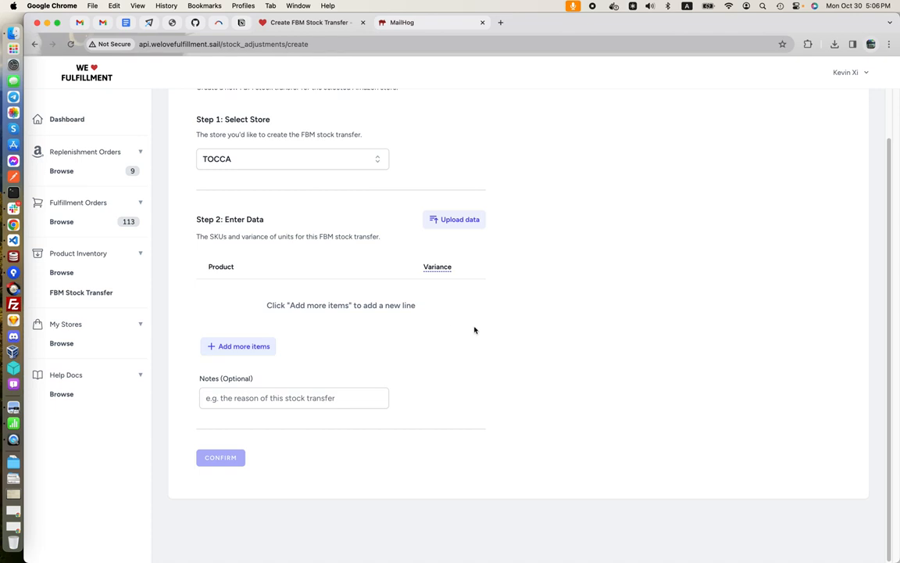
pyautogui.click(239, 348)
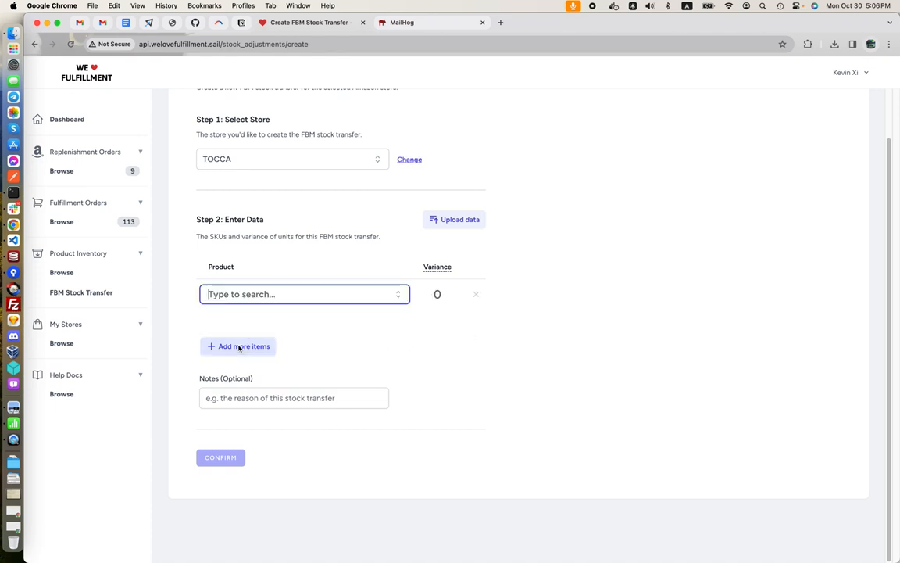
pyautogui.click(289, 297)
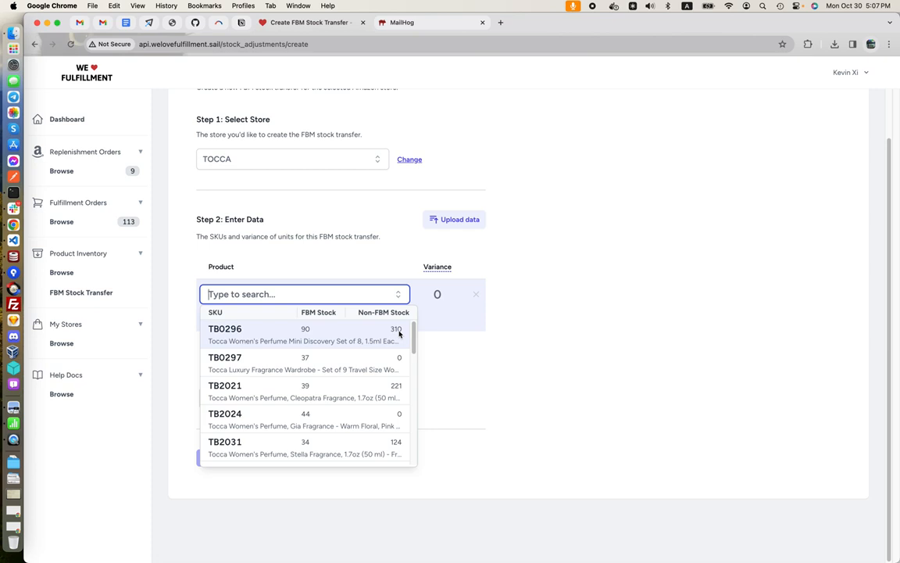
pyautogui.moveTo(414, 334)
pyautogui.mouseDown()
pyautogui.moveTo(414, 443)
pyautogui.moveTo(421, 316)
pyautogui.mouseUp()
pyautogui.scroll(-1, 346, 343)
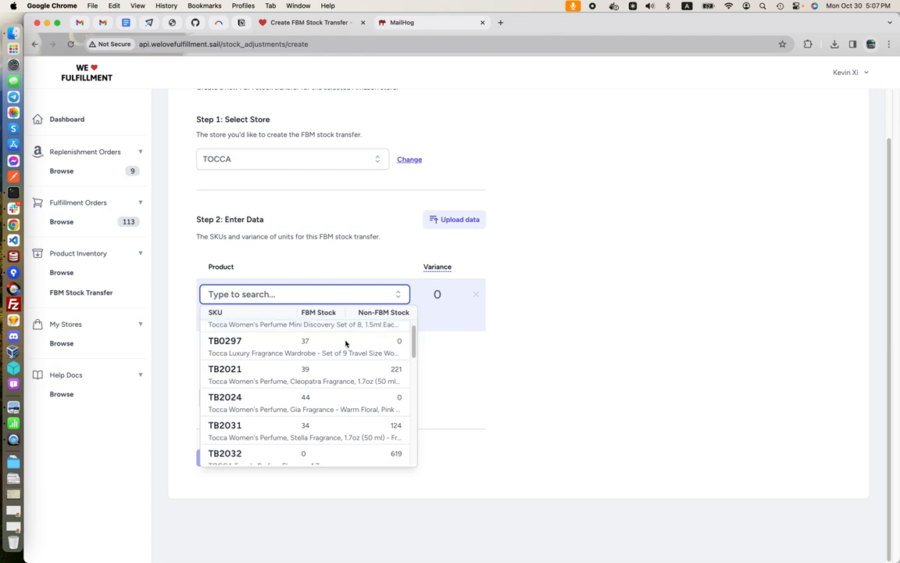
pyautogui.scroll(1, 346, 342)
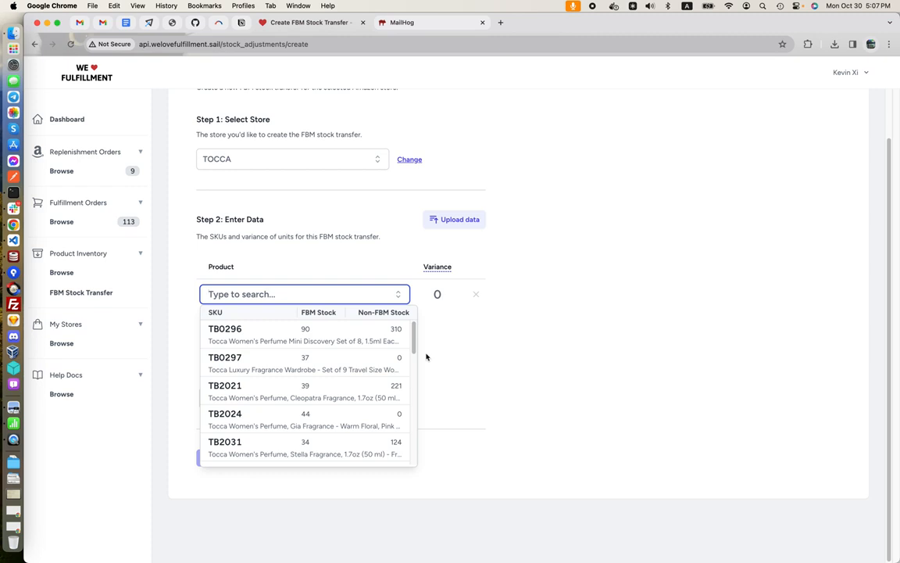
pyautogui.click(265, 330)
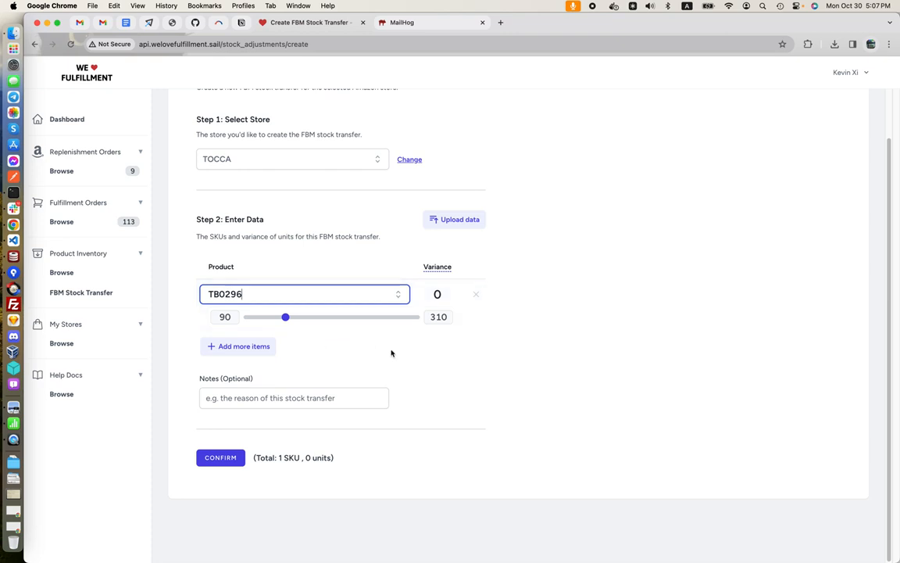
# Try stock variances of 5 and -5 units for TB0296, checking the variance explanation
pyautogui.click(286, 318)
pyautogui.moveTo(286, 318); pyautogui.dragTo(286, 318)
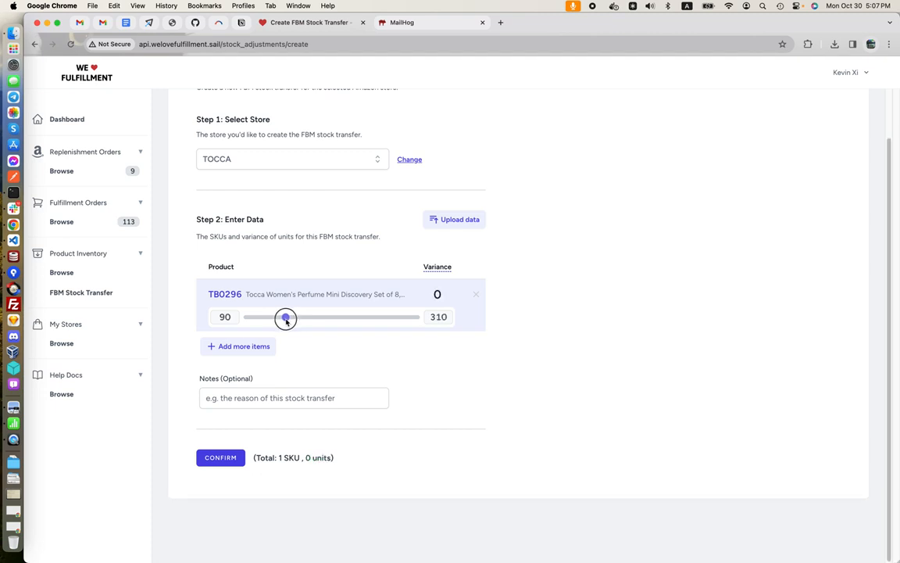
pyautogui.moveTo(287, 321)
pyautogui.mouseDown()
pyautogui.moveTo(305, 321)
pyautogui.moveTo(286, 323)
pyautogui.mouseUp()
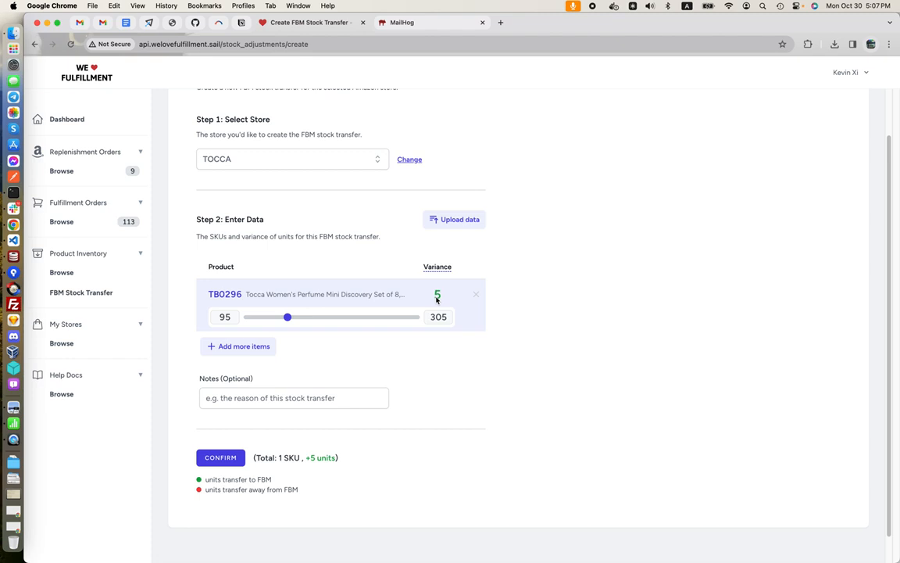
pyautogui.moveTo(439, 269)
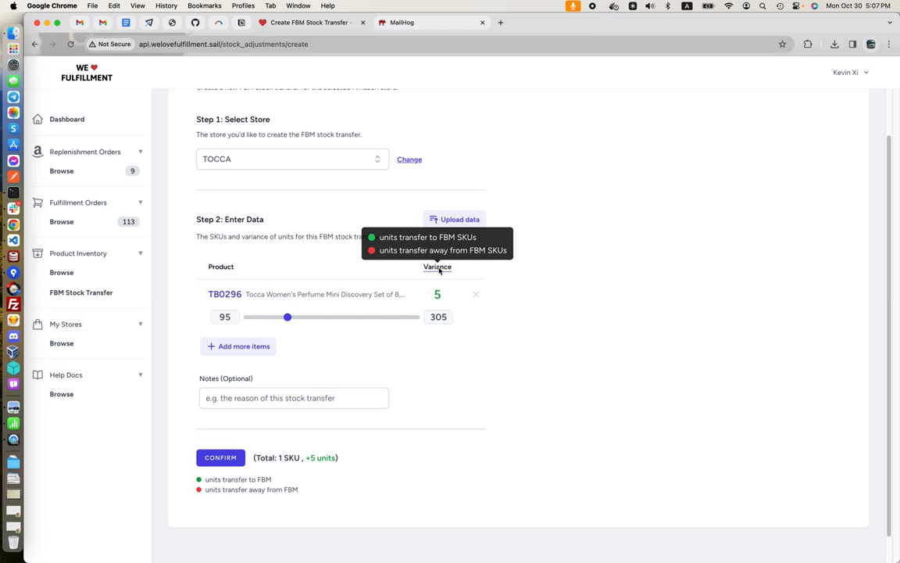
pyautogui.moveTo(288, 317); pyautogui.dragTo(283, 318)
pyautogui.moveTo(283, 318); pyautogui.dragTo(284, 319)
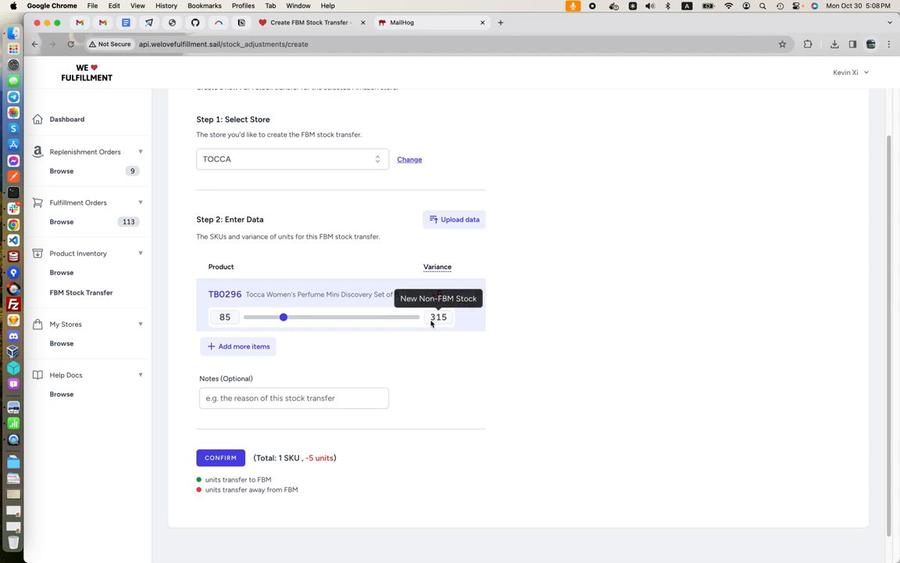
# Set the stock variance of TB0296 to 1 unit
pyautogui.moveTo(287, 321); pyautogui.dragTo(289, 321)
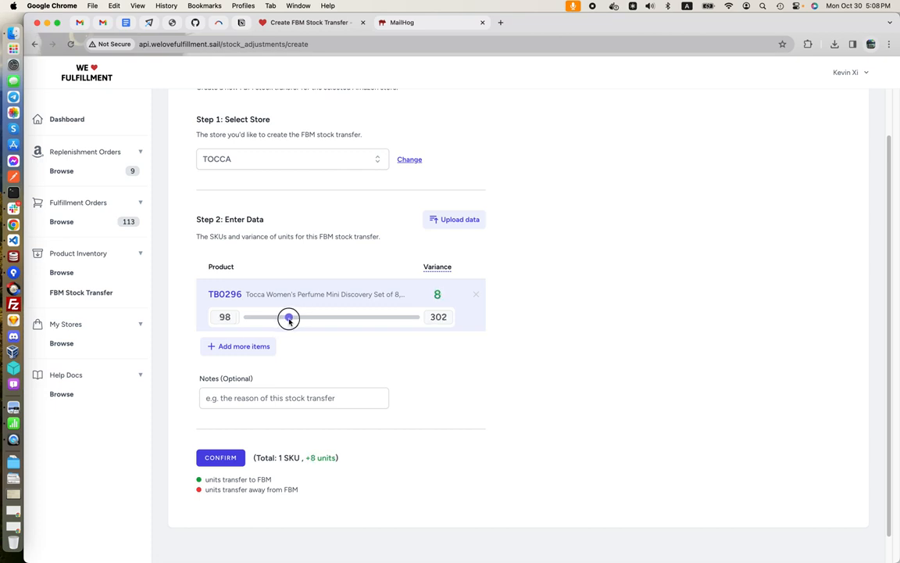
pyautogui.click(437, 294)
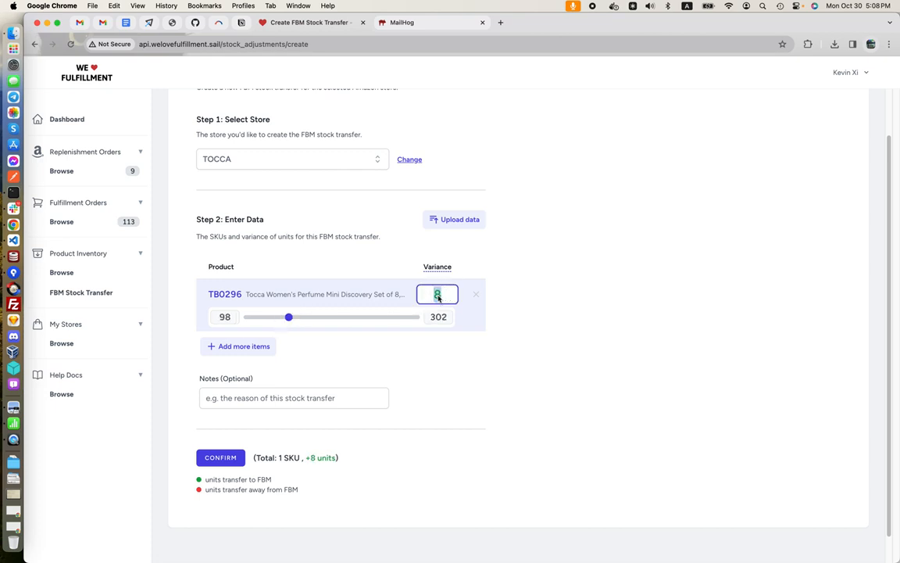
pyautogui.write('1')
pyautogui.press('BackSpace')
pyautogui.write('2')
pyautogui.moveTo(287, 318); pyautogui.dragTo(286, 318)
# Add a second line item for SKU TB2021 with a variance of 1 unit
pyautogui.click(263, 346)
pyautogui.click(263, 346)
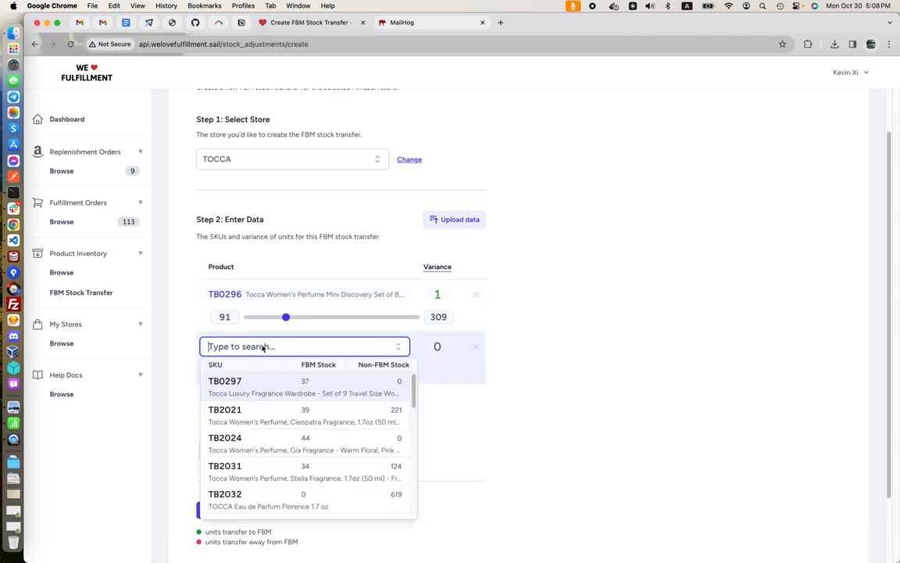
pyautogui.click(286, 411)
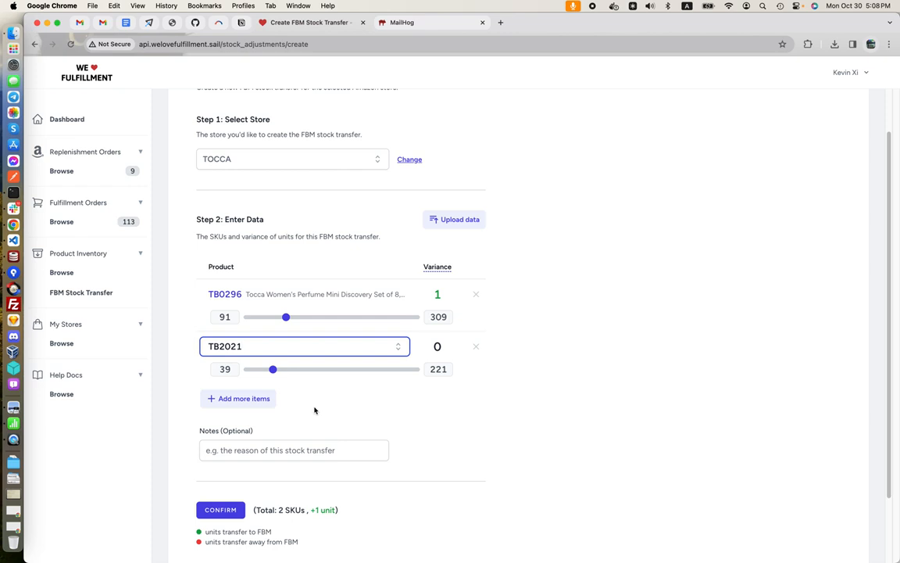
pyautogui.moveTo(273, 370); pyautogui.dragTo(274, 373)
# Enter "test" in the transfer's optional notes
pyautogui.scroll(-3, 359, 416)
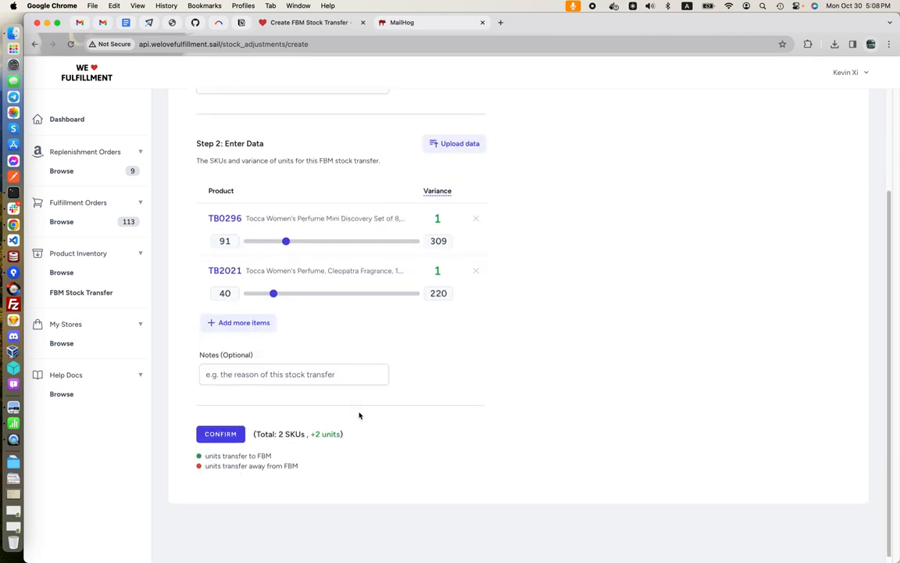
pyautogui.click(279, 374)
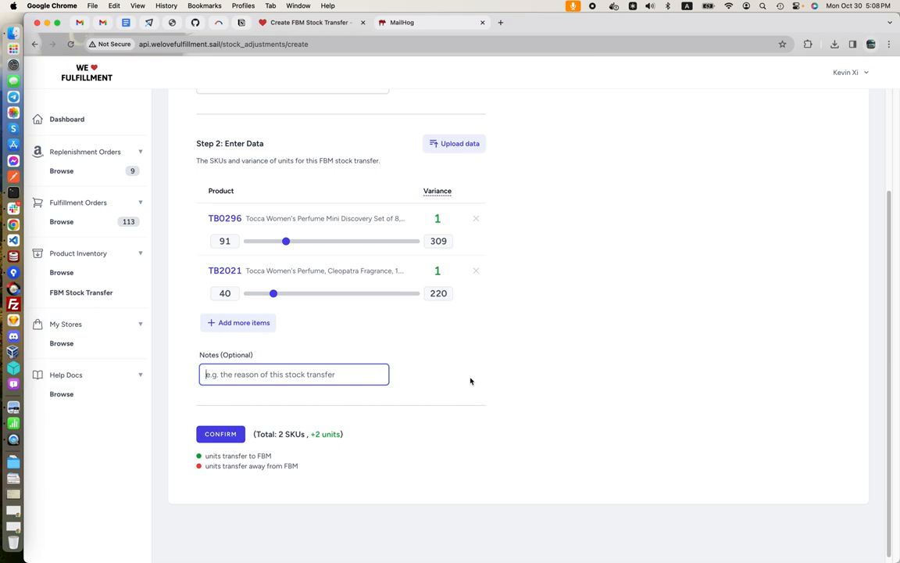
pyautogui.write('test')
pyautogui.click(504, 378)
# Review the transfer's data upload options, and switch to Numbers to view the amazon_fbm_stock_transfer_template spreadsheet
pyautogui.scroll(1, 512, 403)
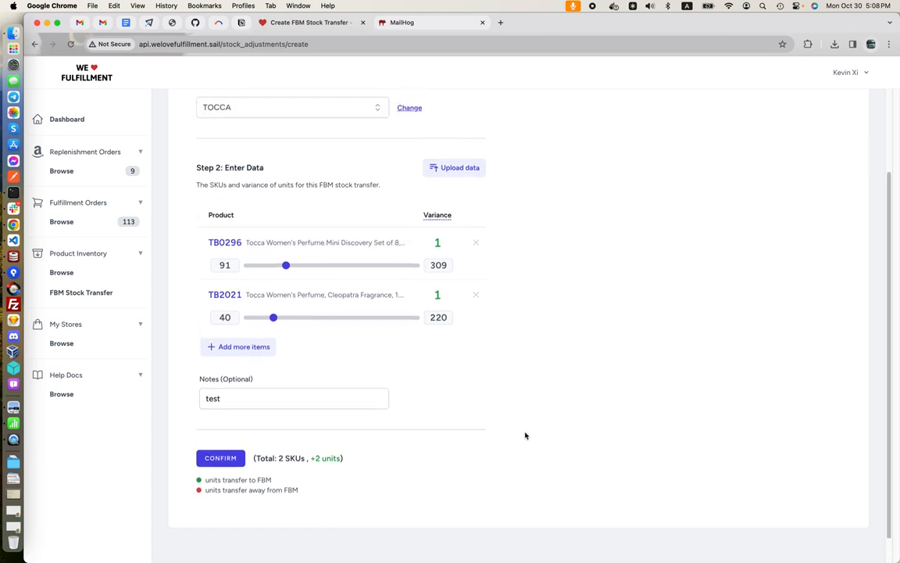
pyautogui.scroll(3, 541, 382)
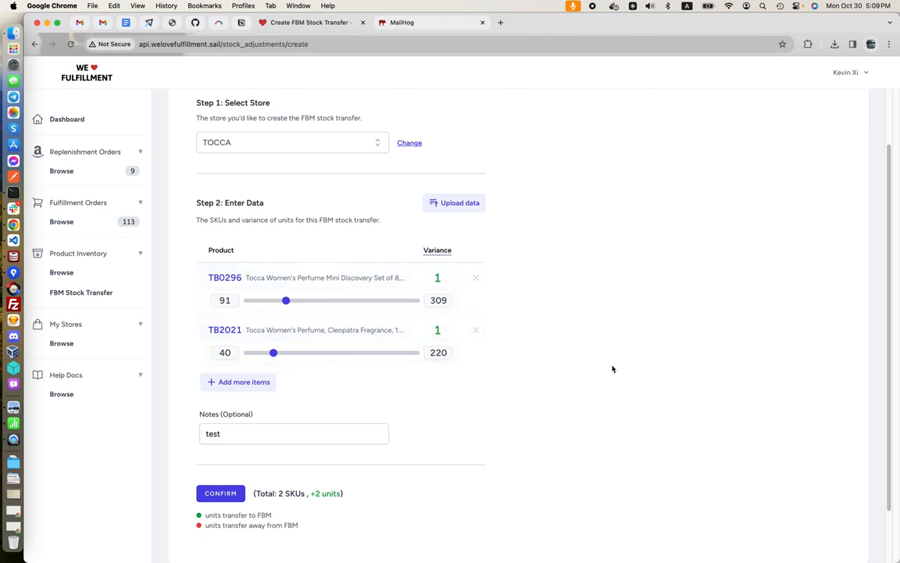
pyautogui.click(468, 207)
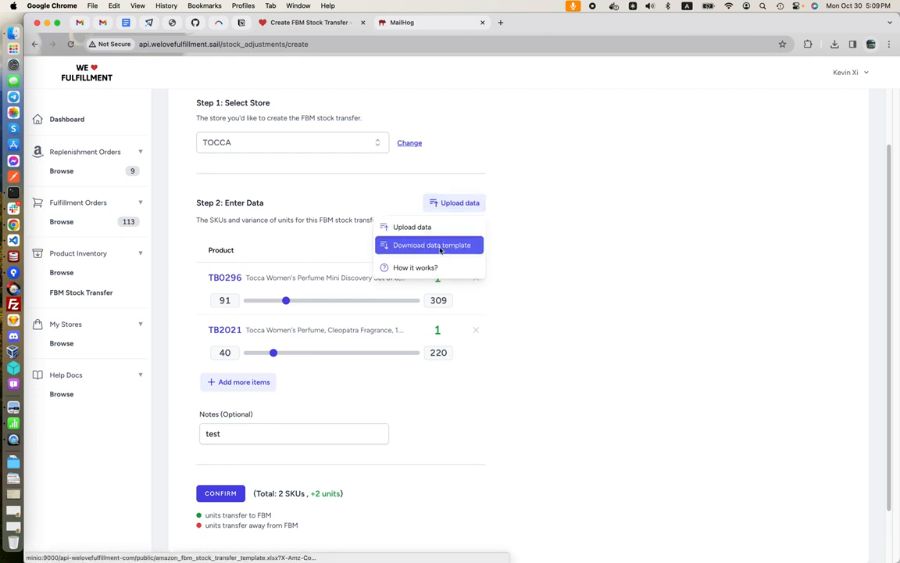
pyautogui.click(407, 197)
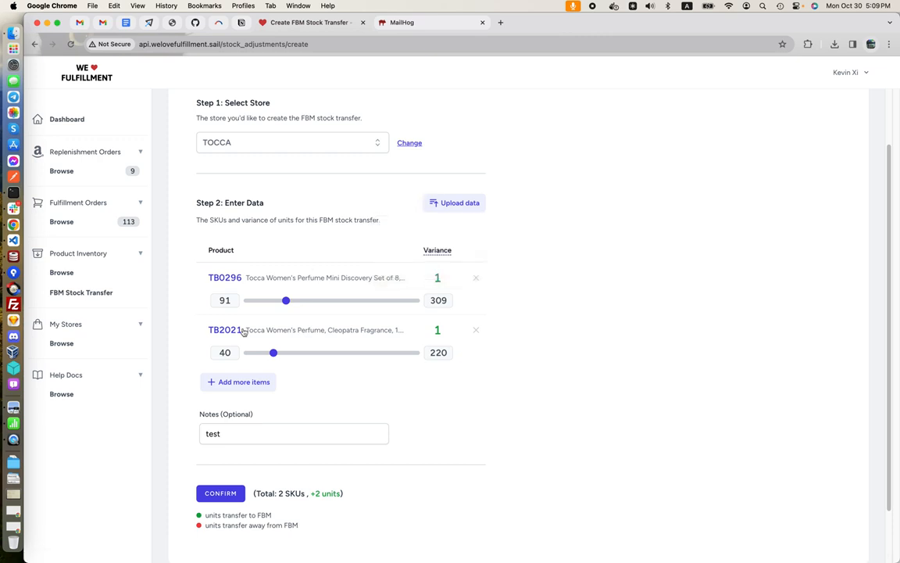
pyautogui.click(16, 424)
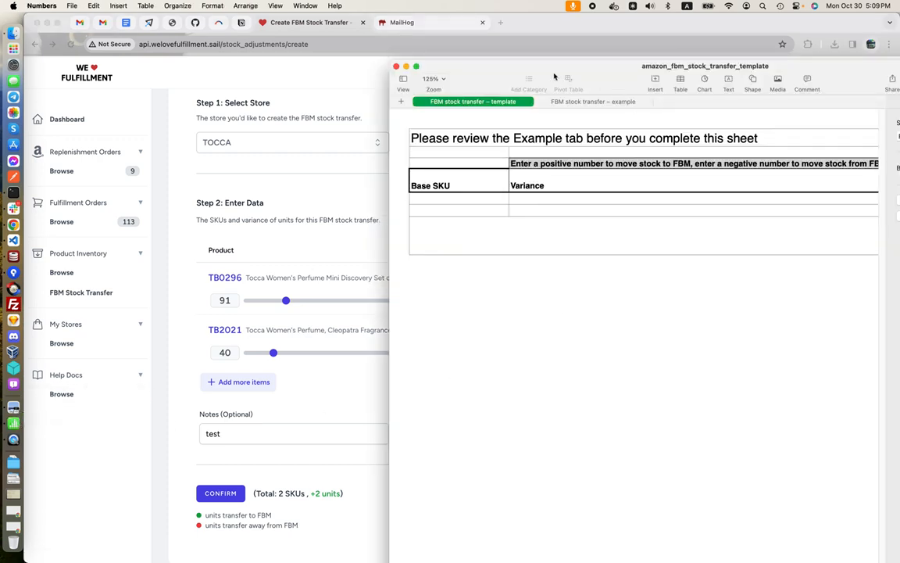
# Move the template window fully into view and examine the empty Base SKU and Variance cells on the template sheet
pyautogui.moveTo(539, 64); pyautogui.dragTo(372, 82)
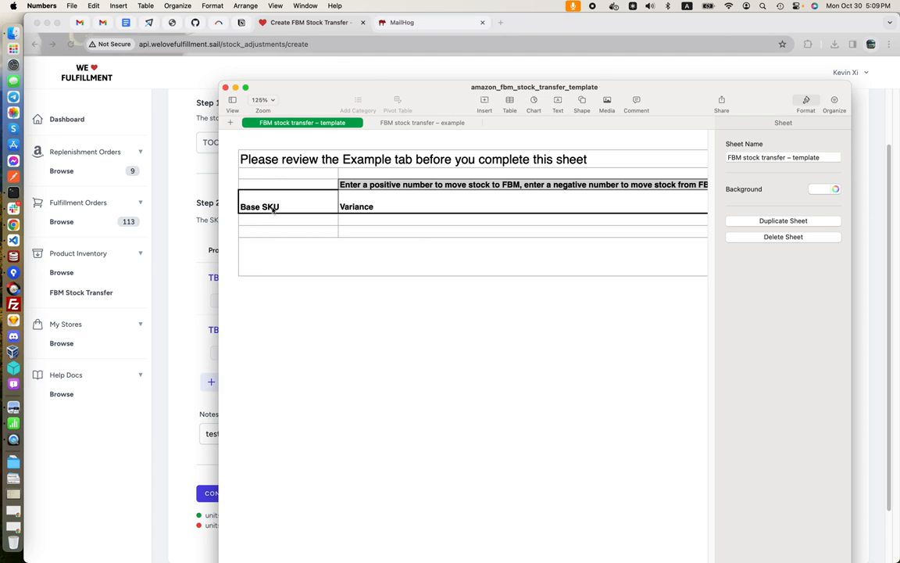
pyautogui.click(301, 208)
pyautogui.click(294, 224)
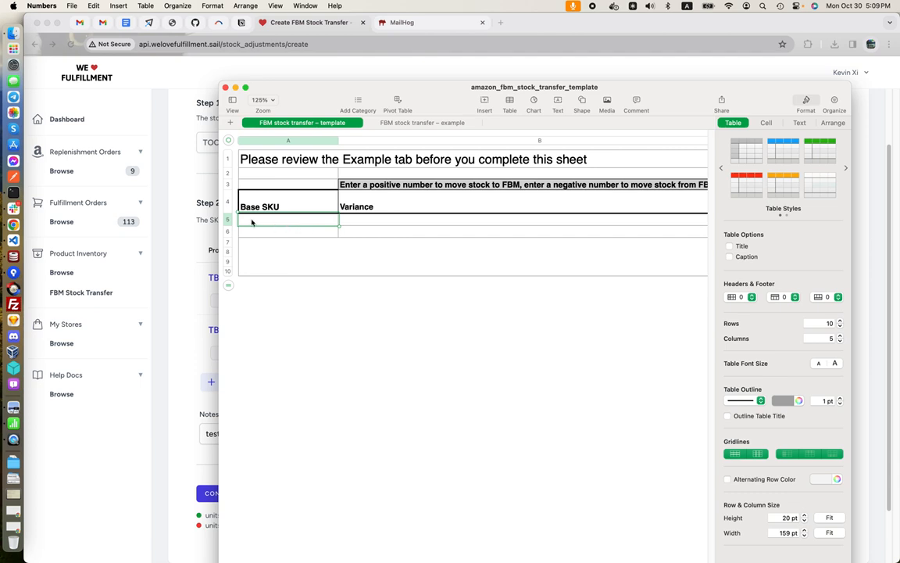
pyautogui.click(389, 221)
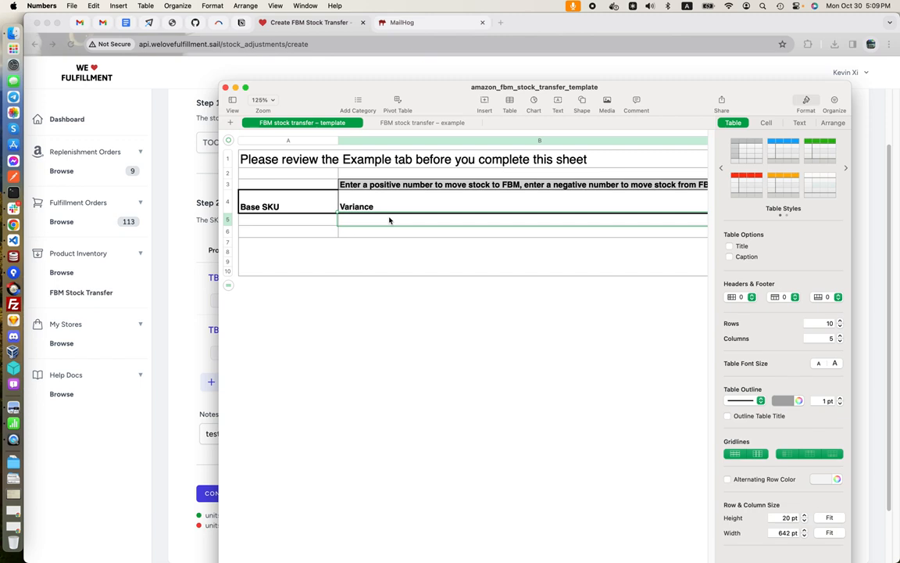
pyautogui.click(317, 222)
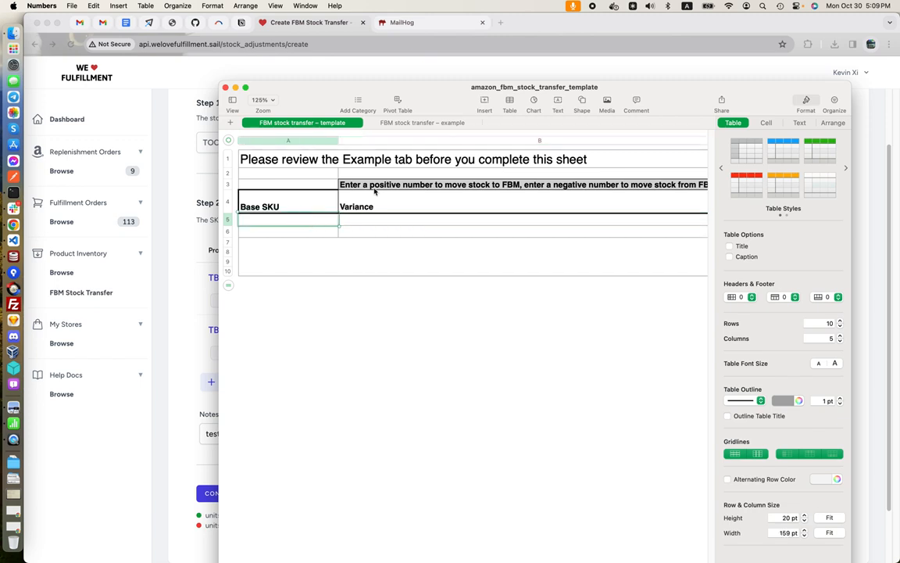
# Examine the sample Base SKU and Variance rows on the "FBM stock transfer – example" sheet
pyautogui.click(402, 125)
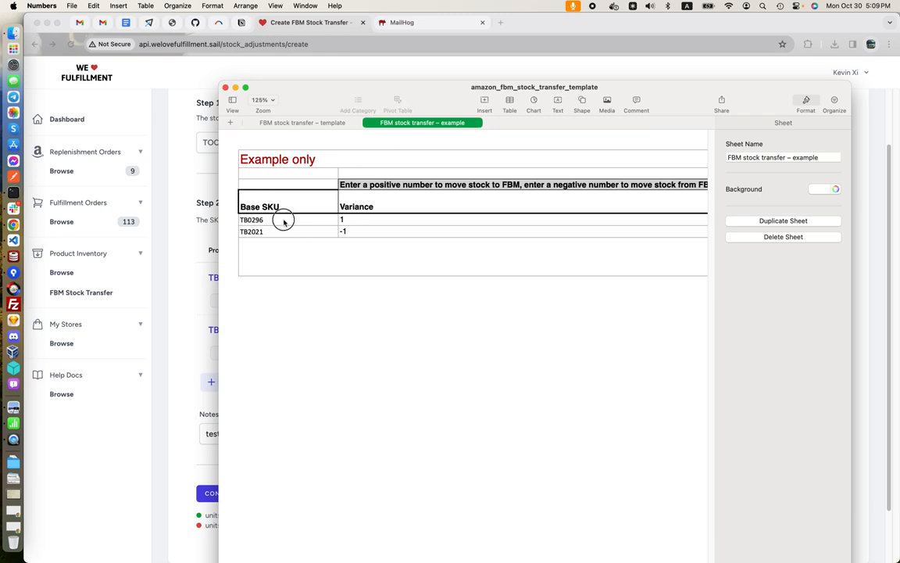
pyautogui.click(367, 221)
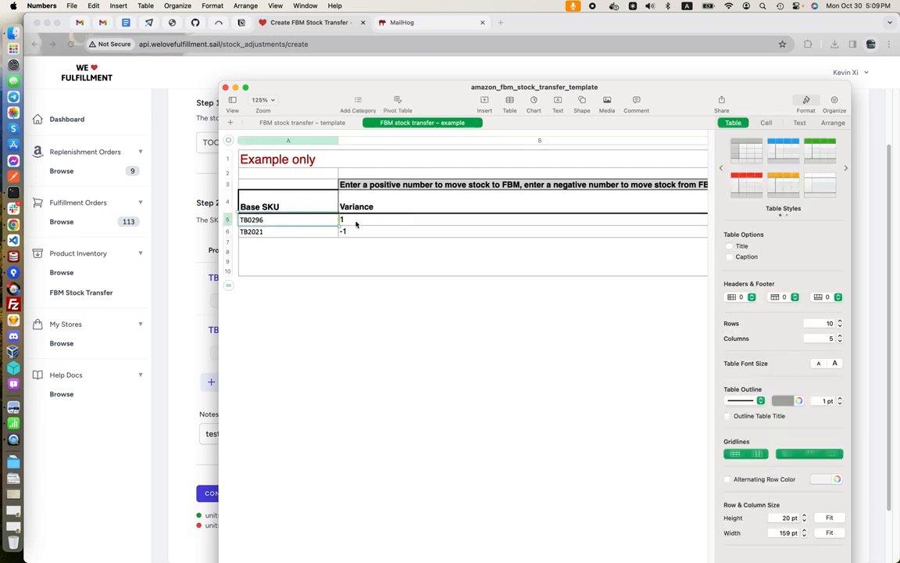
pyautogui.click(268, 233)
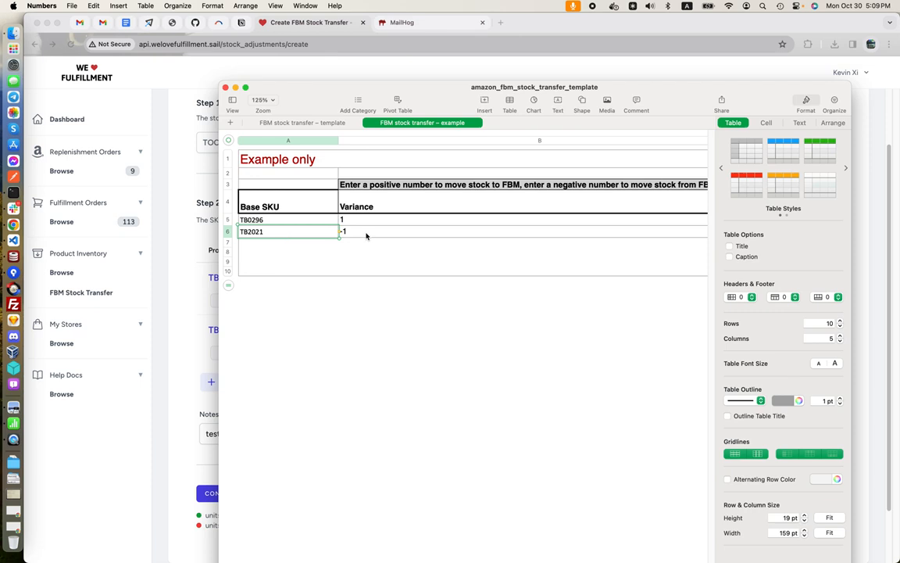
# Switch back to the stock transfer form in Chrome and review its data upload options
pyautogui.click(168, 206)
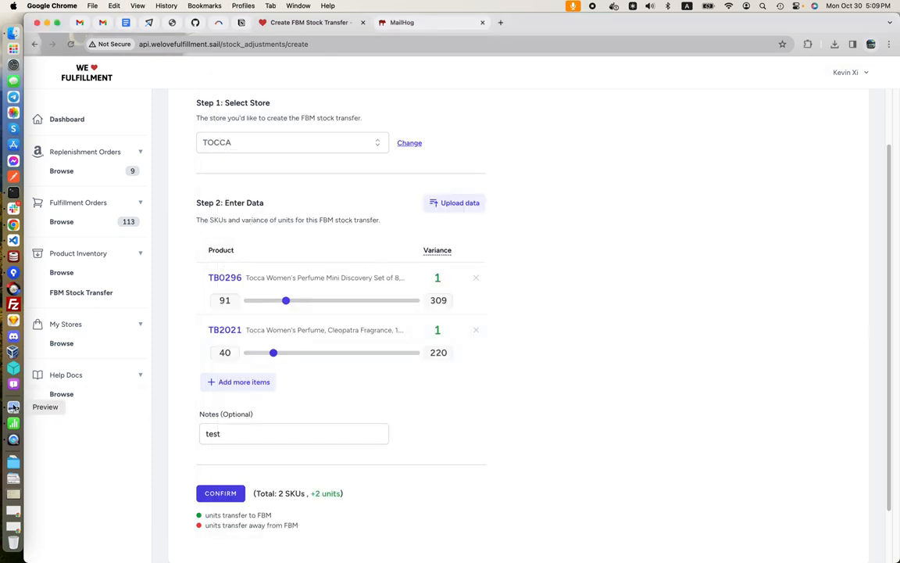
pyautogui.click(457, 203)
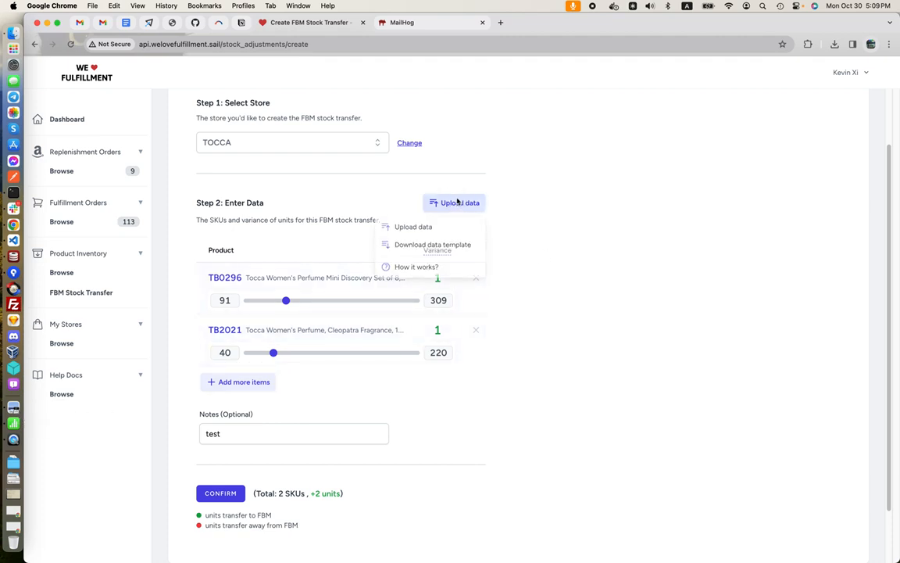
pyautogui.click(566, 241)
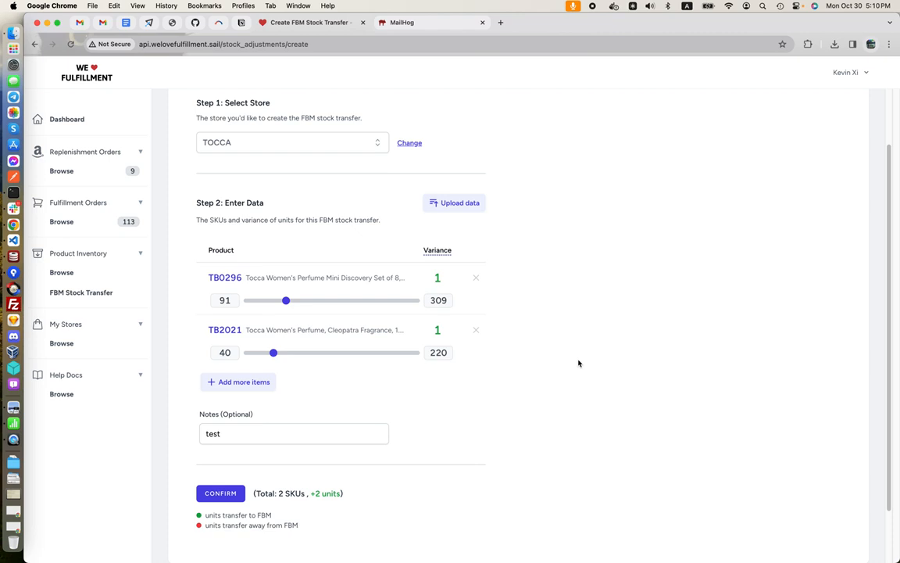
# Set the variance of TB2021 to -2 units, and confirm the creation of the FBM stock transfer
pyautogui.scroll(-2, 578, 363)
pyautogui.scroll(1, 579, 363)
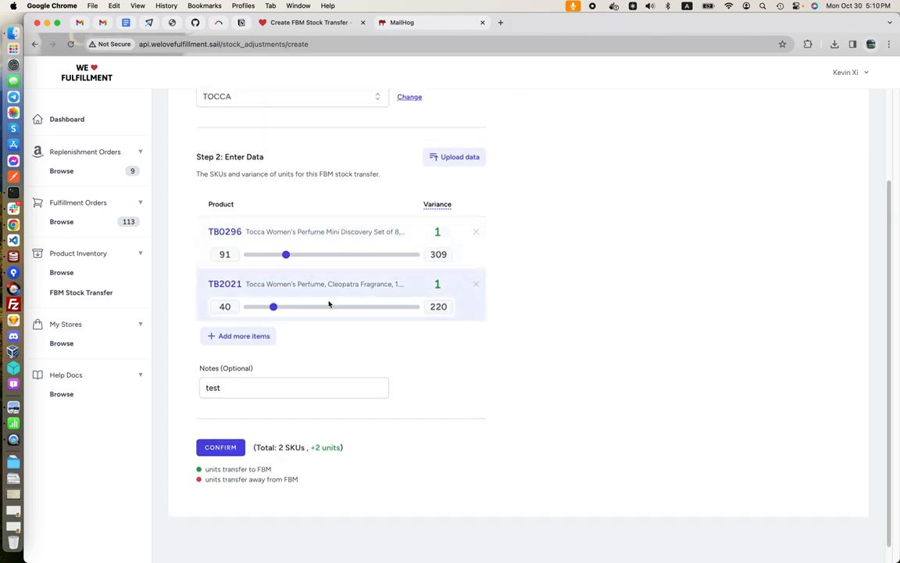
pyautogui.moveTo(274, 307); pyautogui.dragTo(271, 314)
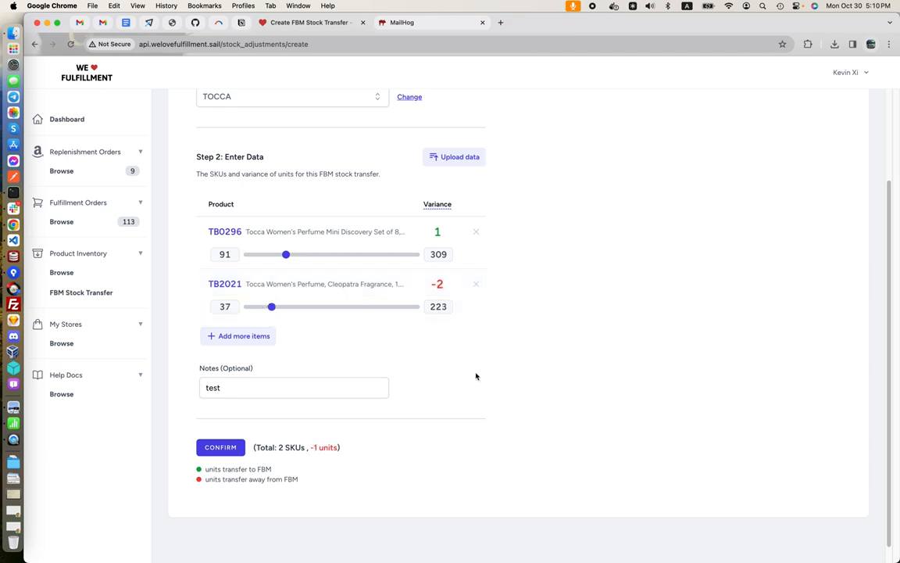
pyautogui.click(222, 448)
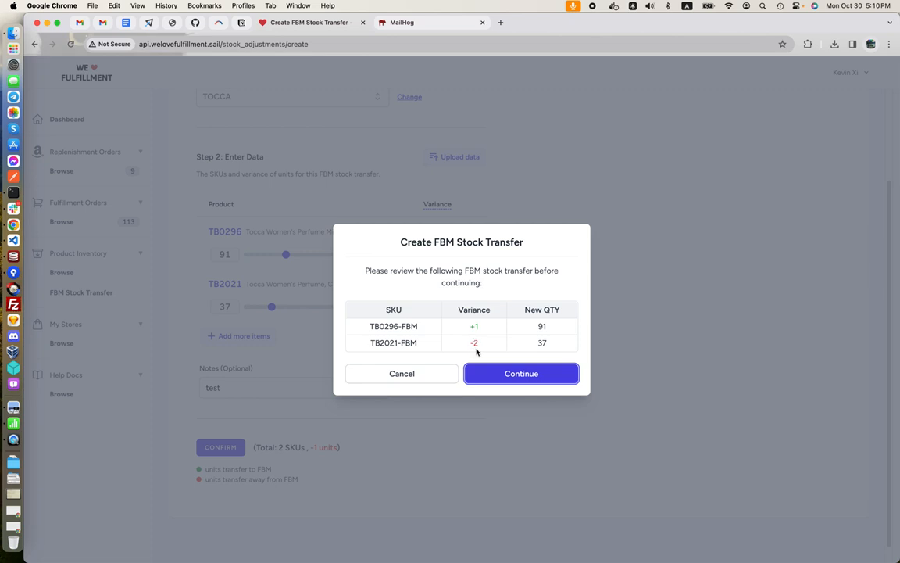
pyautogui.click(525, 374)
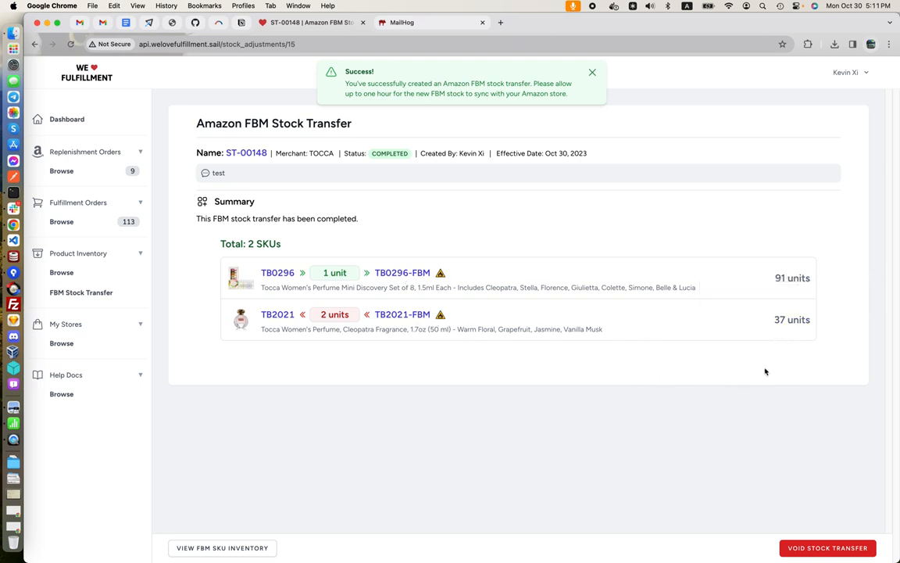
# View the FBM SKU inventory from the completed transfer and check the available quantities of TB0296-FBM and TB2021-FBM
pyautogui.moveTo(795, 282)
pyautogui.click(246, 547)
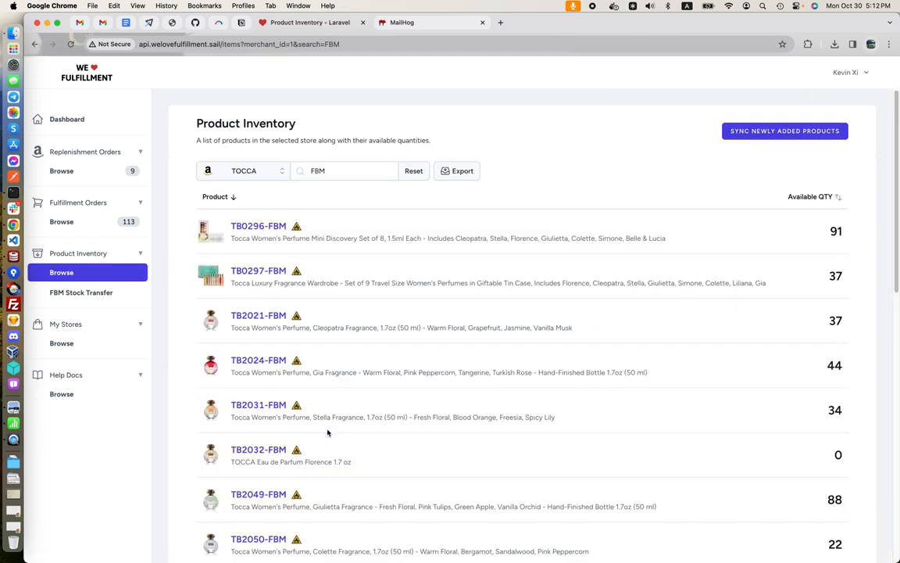
pyautogui.scroll(-2, 351, 351)
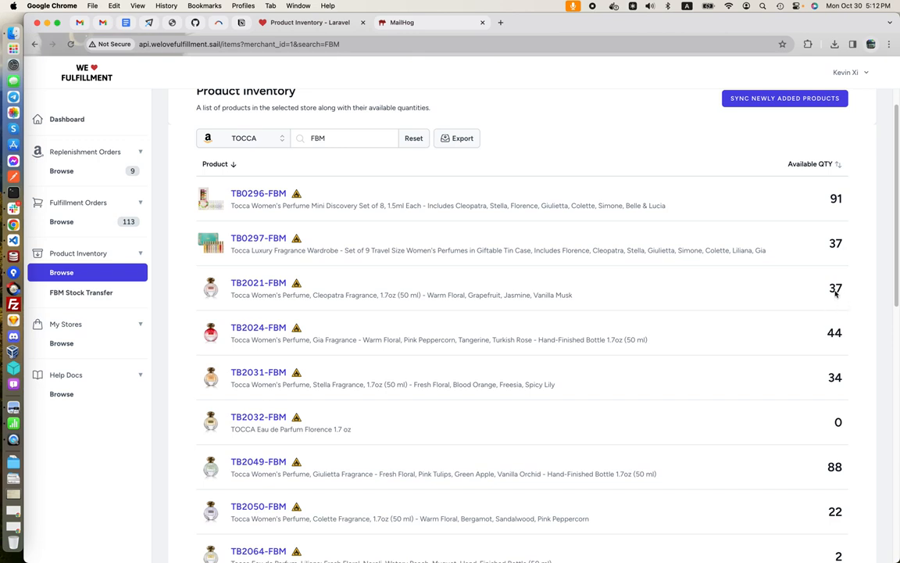
pyautogui.scroll(-1, 524, 301)
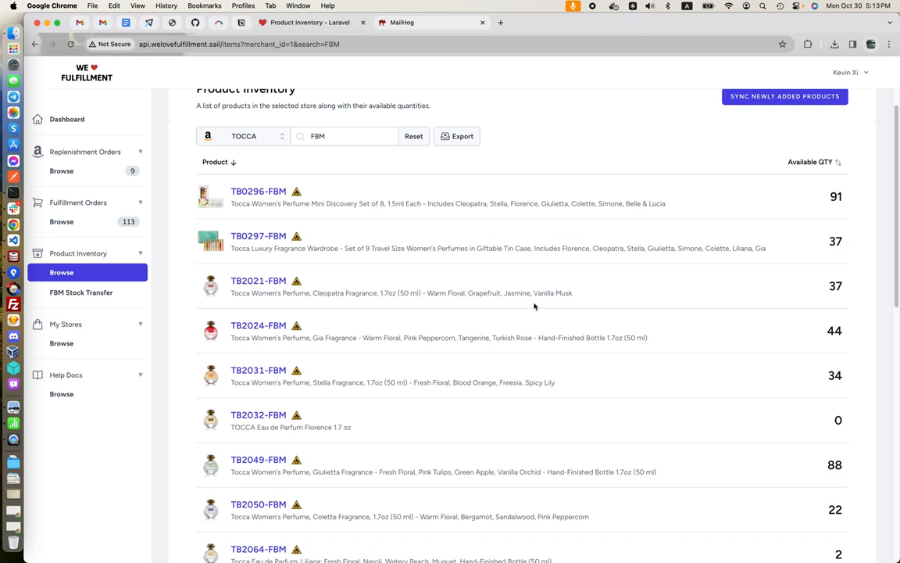
pyautogui.scroll(2, 534, 306)
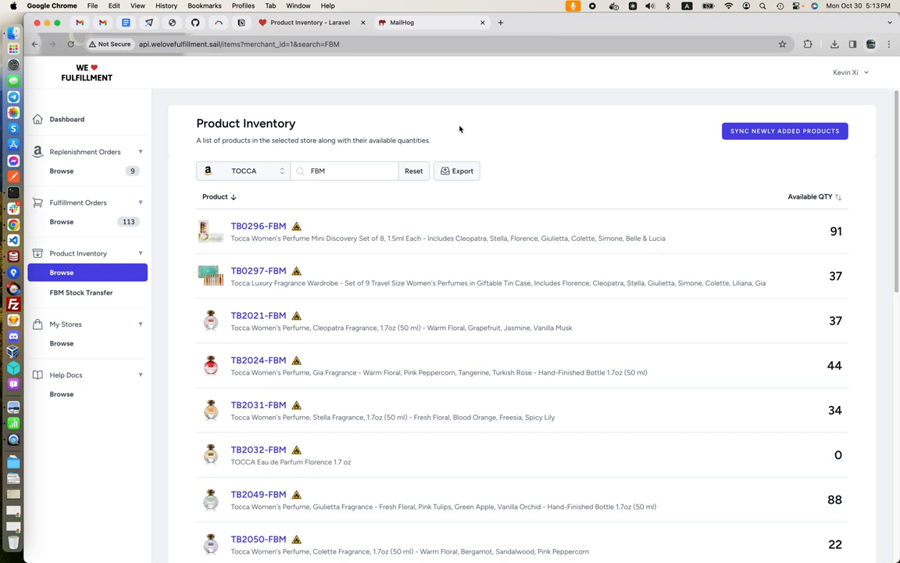
# Open an "FBM Stock Transfer Completed" notification in MailHog and examine its transfer details, effective date and SKU summary
pyautogui.click(420, 23)
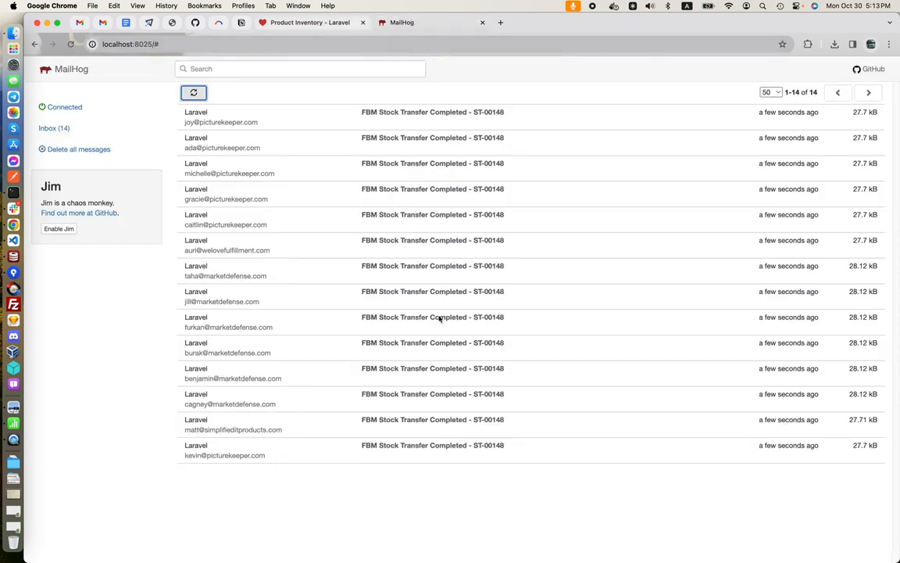
pyautogui.click(428, 398)
pyautogui.scroll(-1, 435, 339)
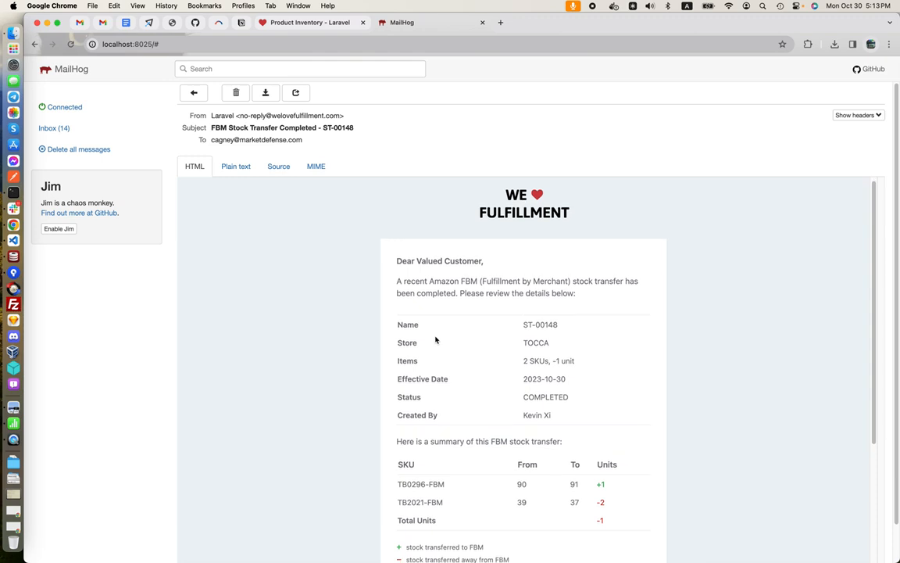
pyautogui.scroll(-5, 436, 338)
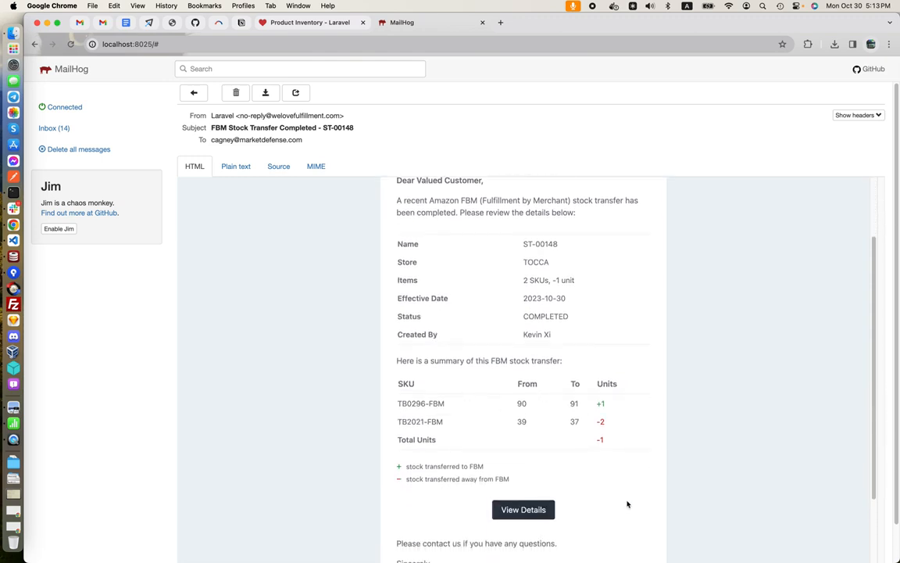
pyautogui.scroll(-1, 627, 503)
pyautogui.scroll(-2, 627, 504)
pyautogui.scroll(3, 628, 504)
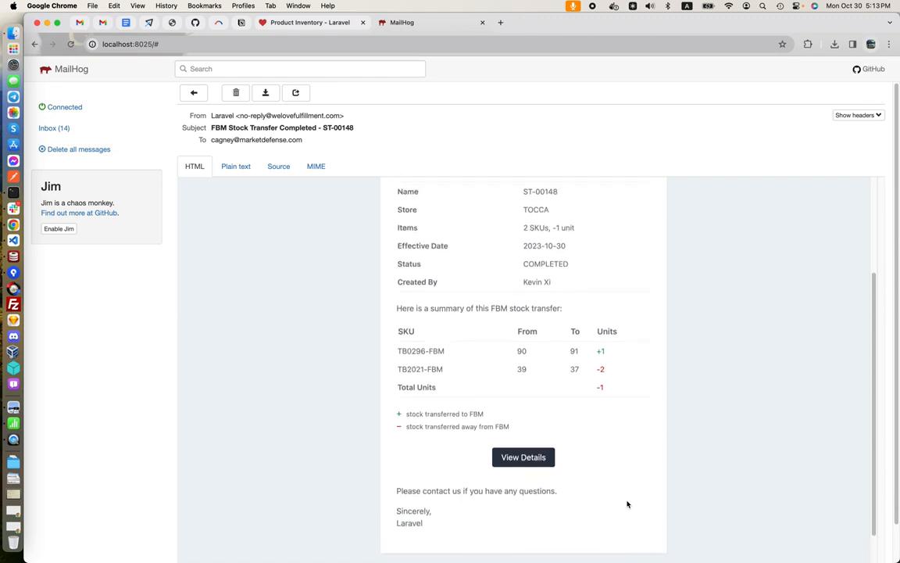
pyautogui.moveTo(557, 356); pyautogui.dragTo(508, 351)
pyautogui.moveTo(567, 316); pyautogui.dragTo(520, 316)
pyautogui.scroll(3, 469, 347)
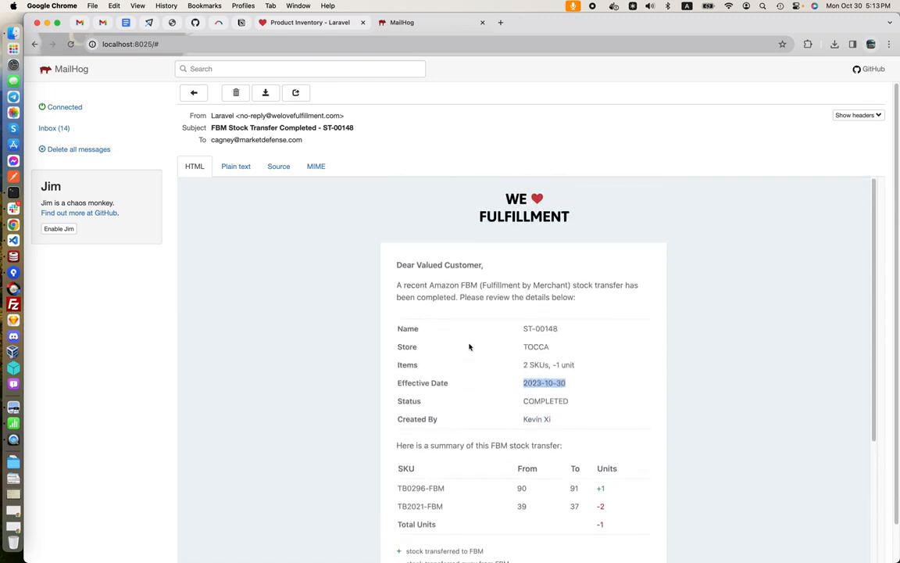
# Open the stock transfer with the note "test" from the FBM stock transfer list and void it
pyautogui.click(268, 25)
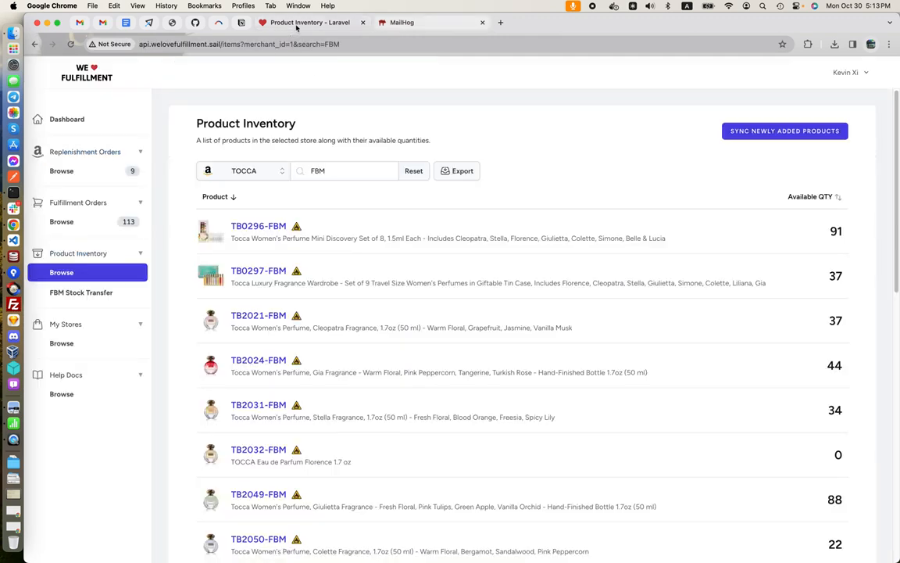
pyautogui.click(93, 295)
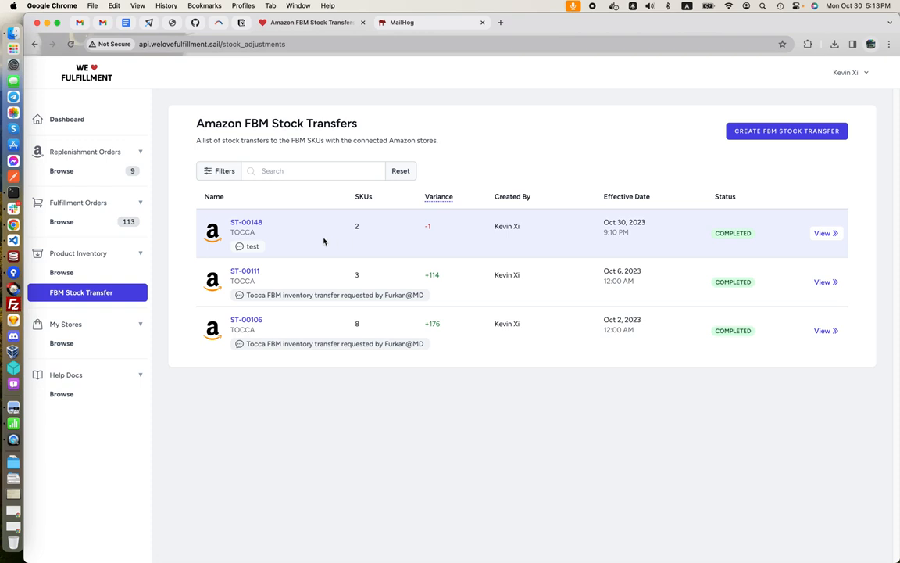
pyautogui.click(323, 241)
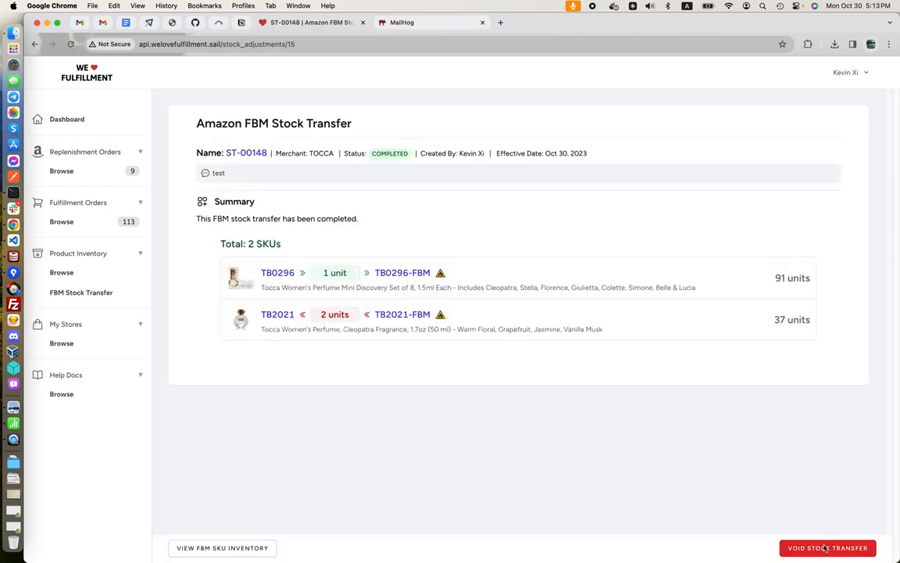
pyautogui.click(811, 552)
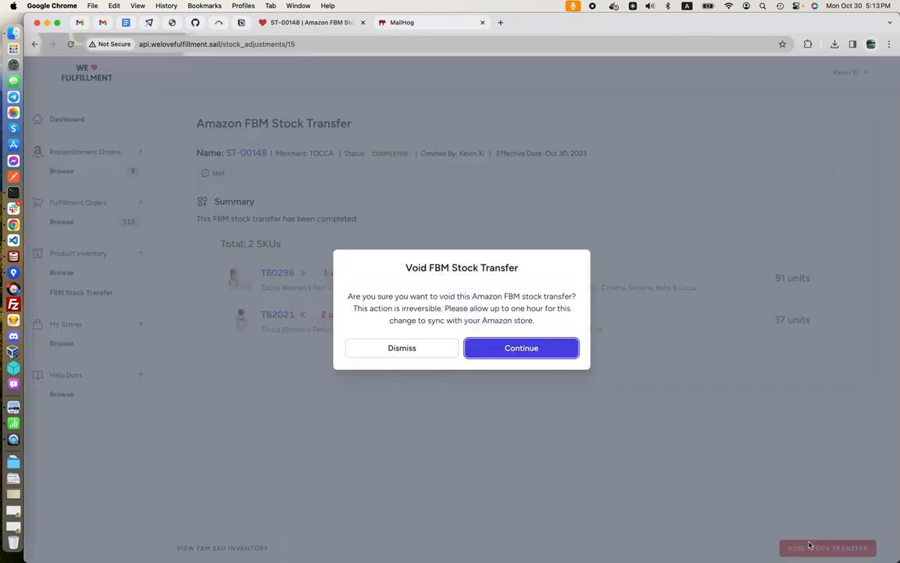
pyautogui.click(524, 348)
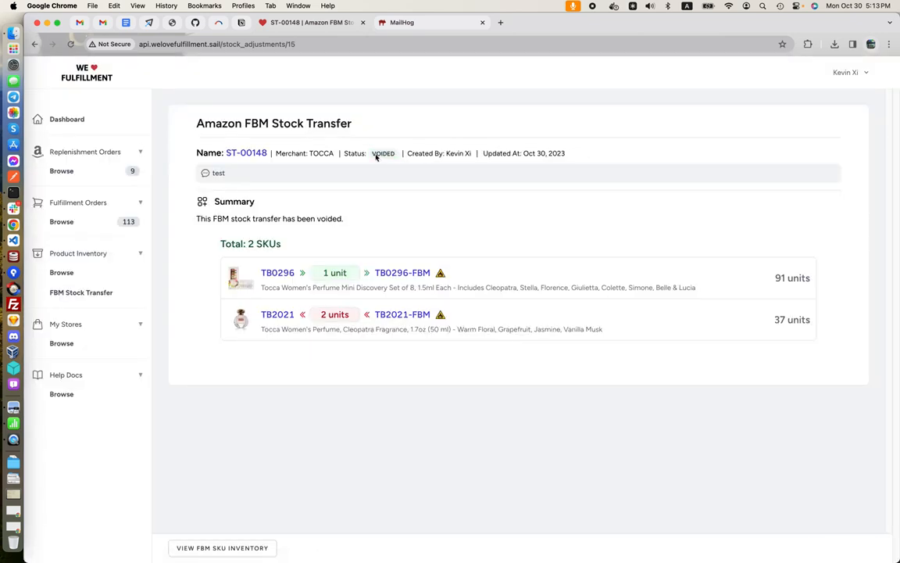
# Open an "FBM Stock Transfer Voided" notification in the MailHog inbox and examine its message, transfer details and status
pyautogui.click(409, 30)
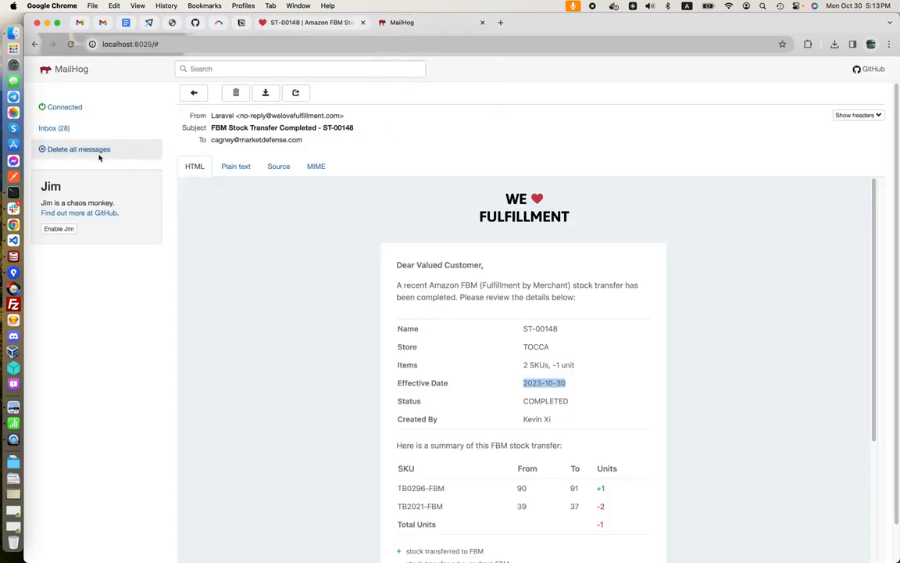
pyautogui.click(114, 130)
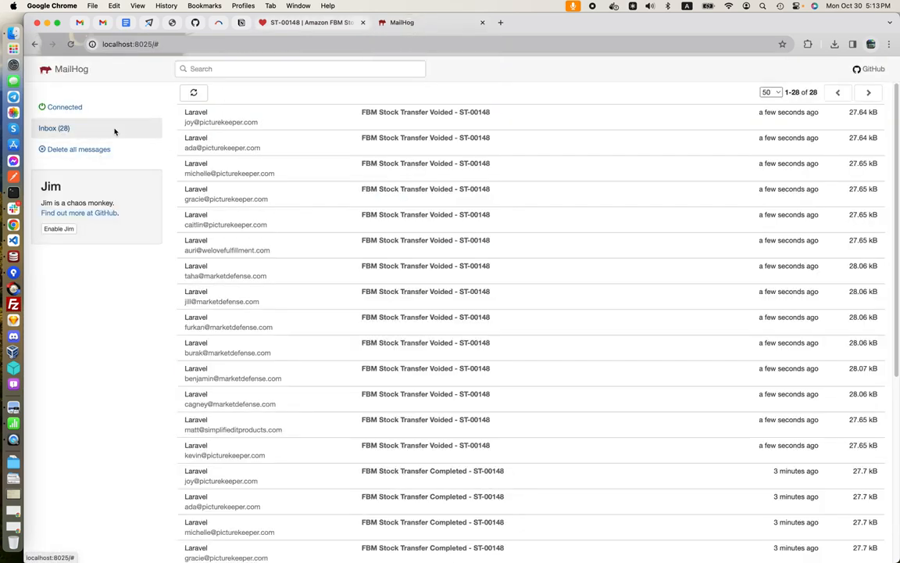
pyautogui.click(403, 322)
pyautogui.scroll(-2, 457, 330)
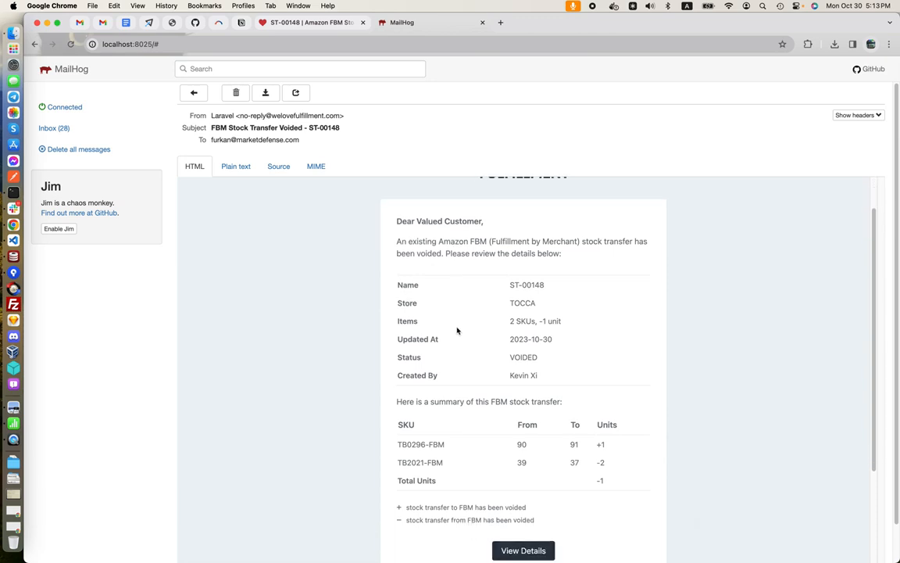
pyautogui.scroll(2, 457, 330)
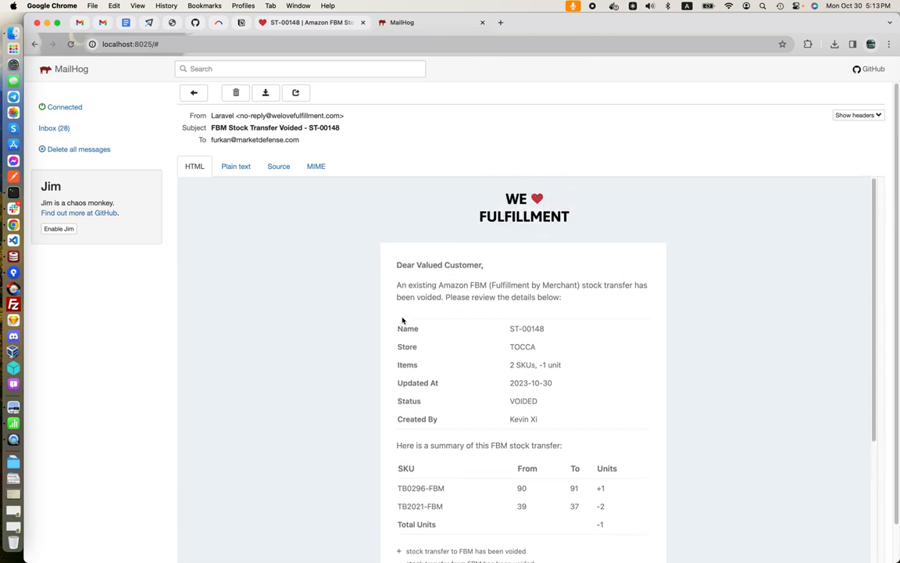
pyautogui.doubleClick(437, 298)
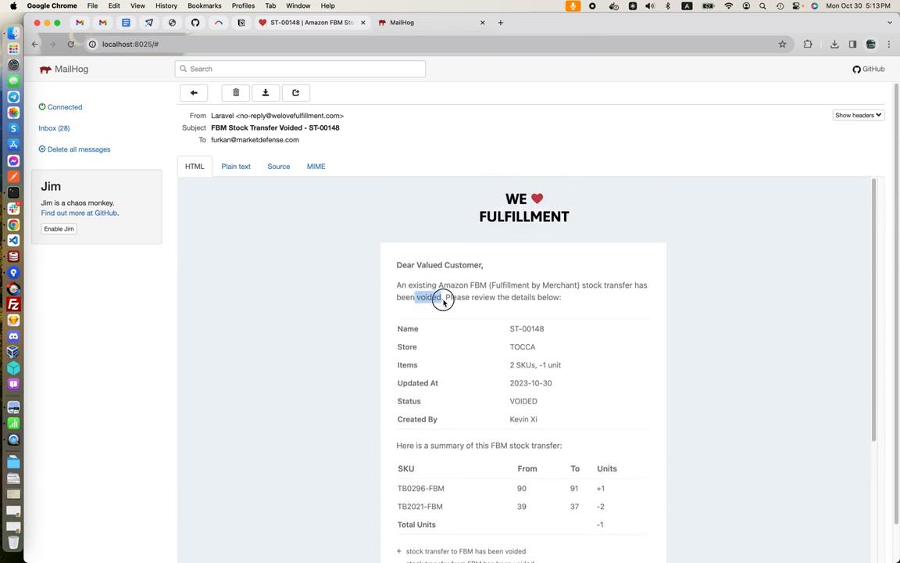
pyautogui.doubleClick(524, 400)
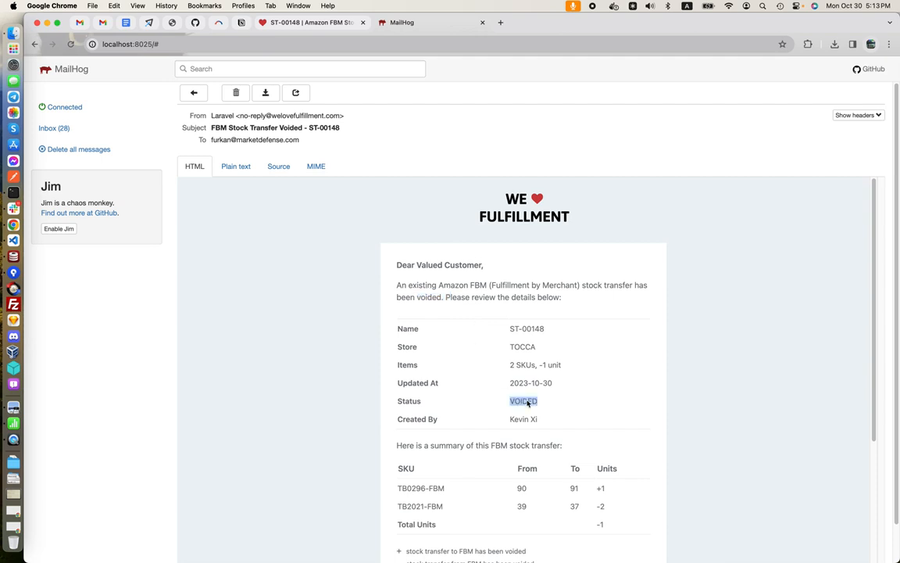
# Return to the fulfillment site and view the Amazon FBM stock transfers list
pyautogui.click(297, 25)
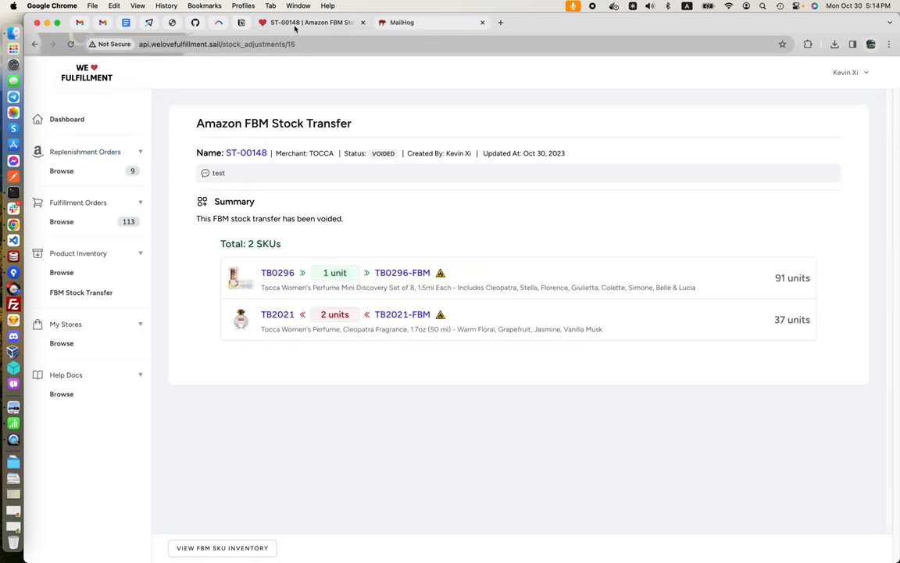
pyautogui.click(114, 294)
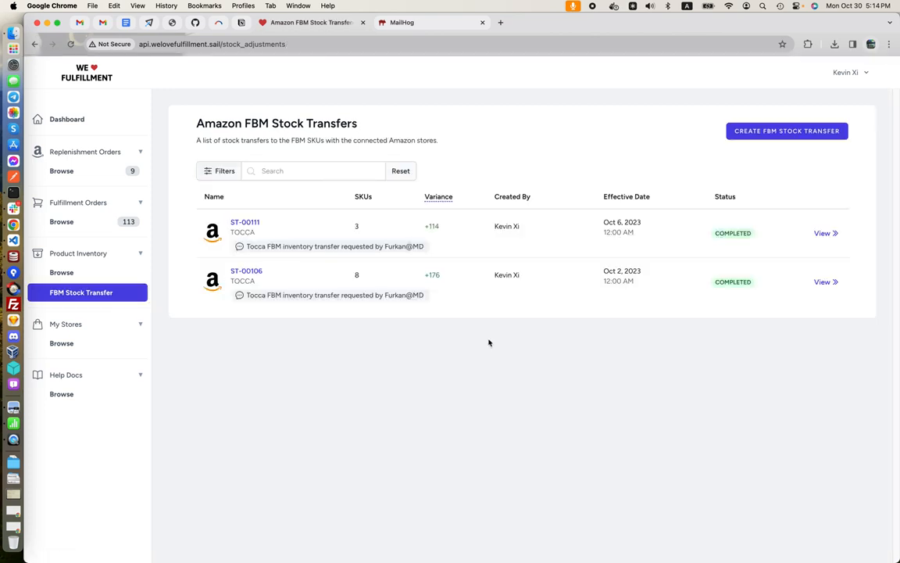